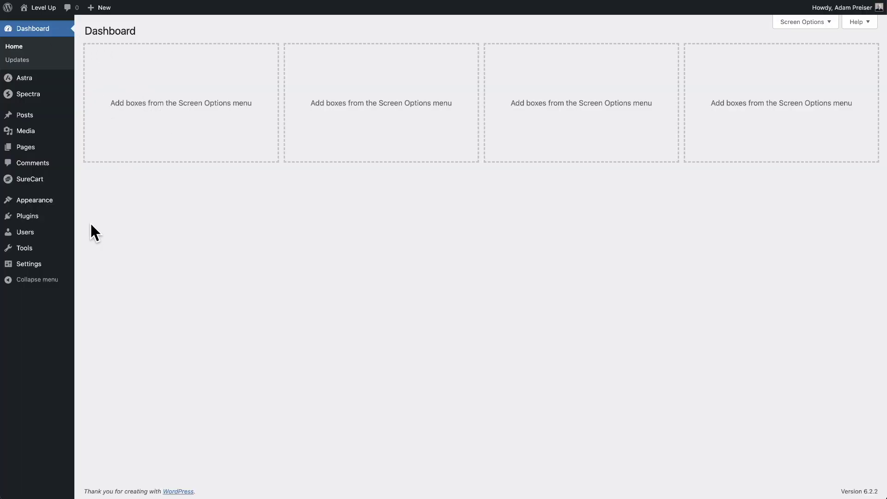
# - Open Permalinks settings and review the SureCart product URL example and its products base
pyautogui.moveTo(27, 264)
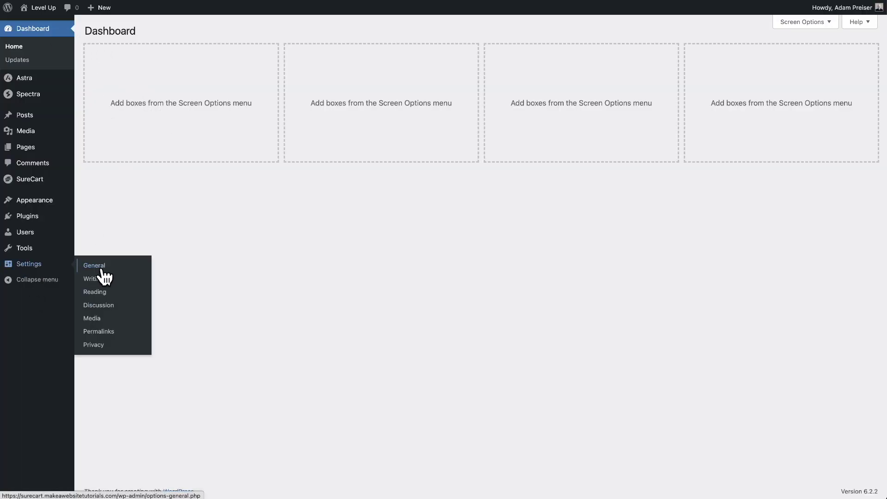
pyautogui.click(108, 331)
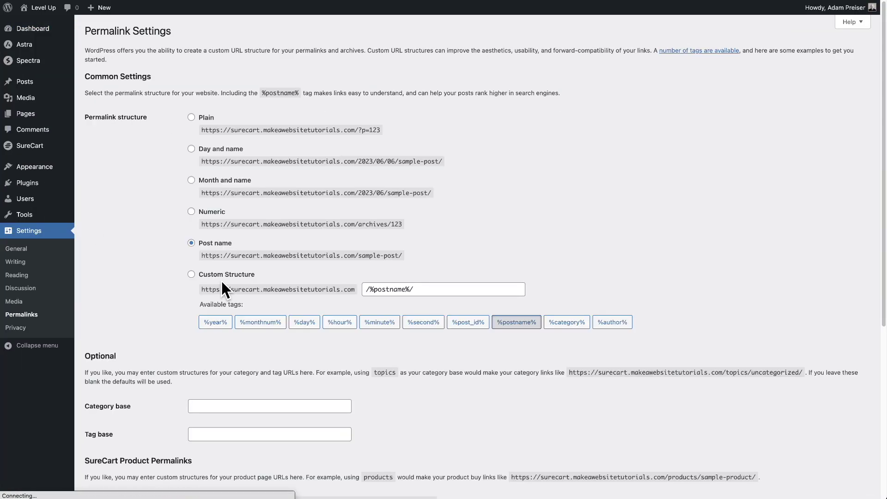
pyautogui.scroll(-6, 157, 139)
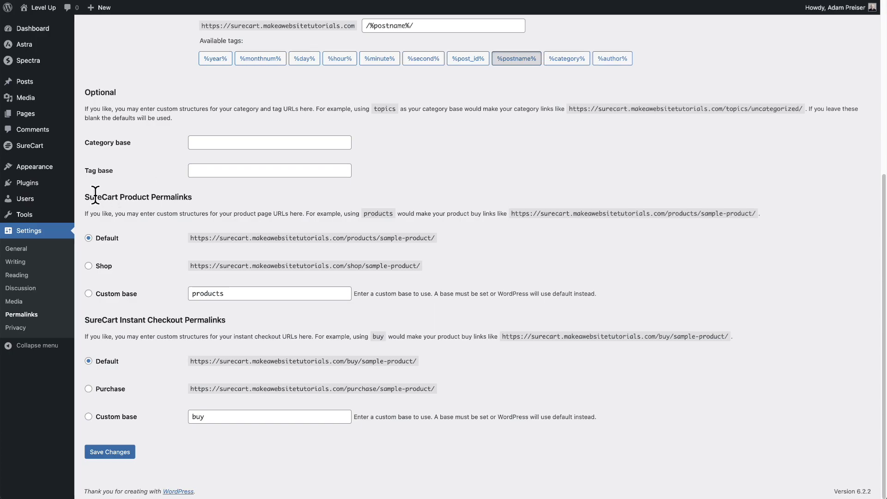
pyautogui.moveTo(50, 108); pyautogui.dragTo(220, 108)
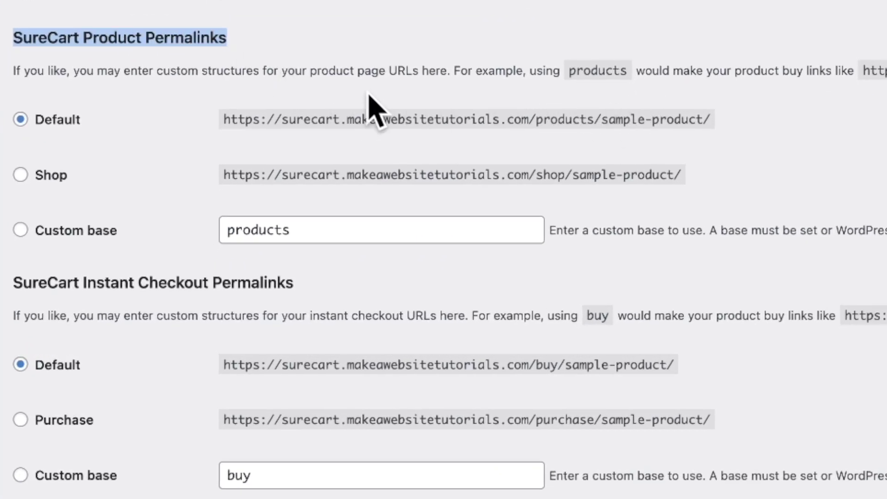
pyautogui.moveTo(224, 119); pyautogui.dragTo(701, 129)
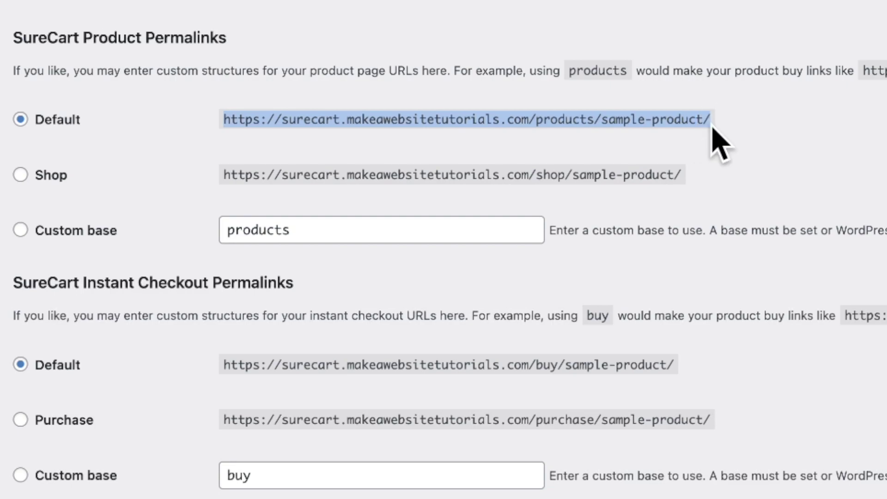
pyautogui.click(716, 123)
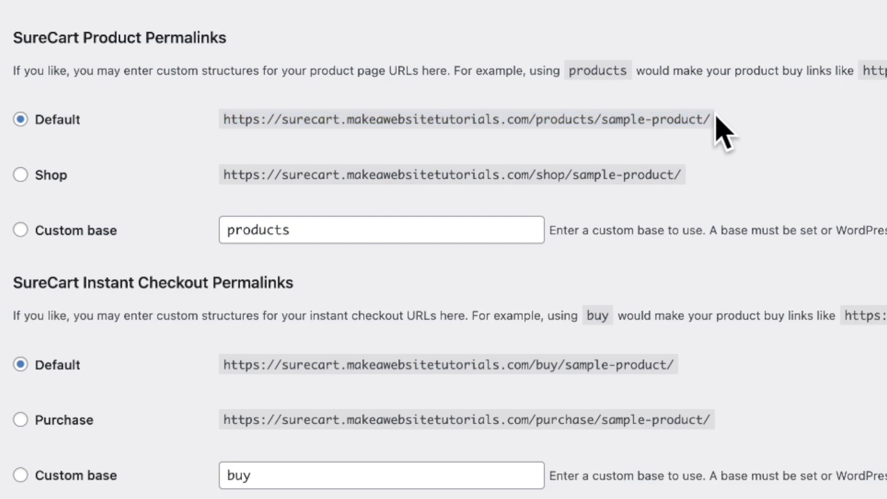
pyautogui.moveTo(602, 119); pyautogui.dragTo(669, 143)
pyautogui.moveTo(536, 118); pyautogui.dragTo(596, 130)
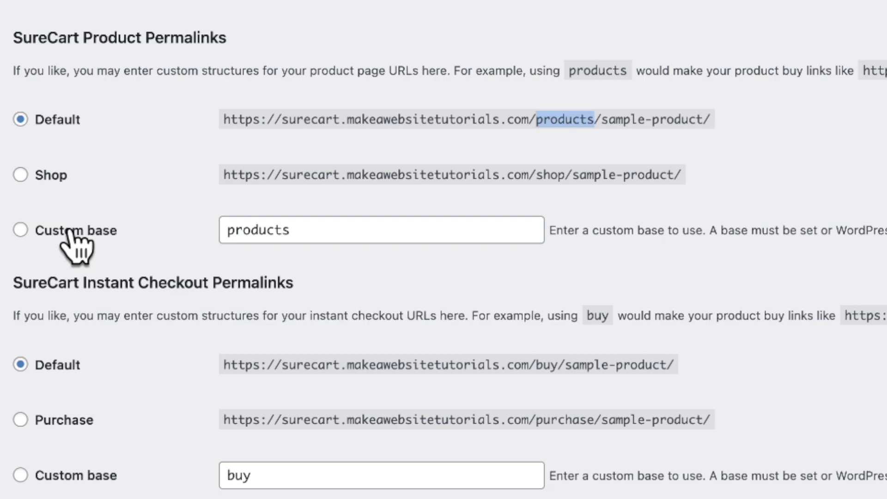
# - Try the Custom base option for SureCart product links, then switch back to Default
pyautogui.click(253, 229)
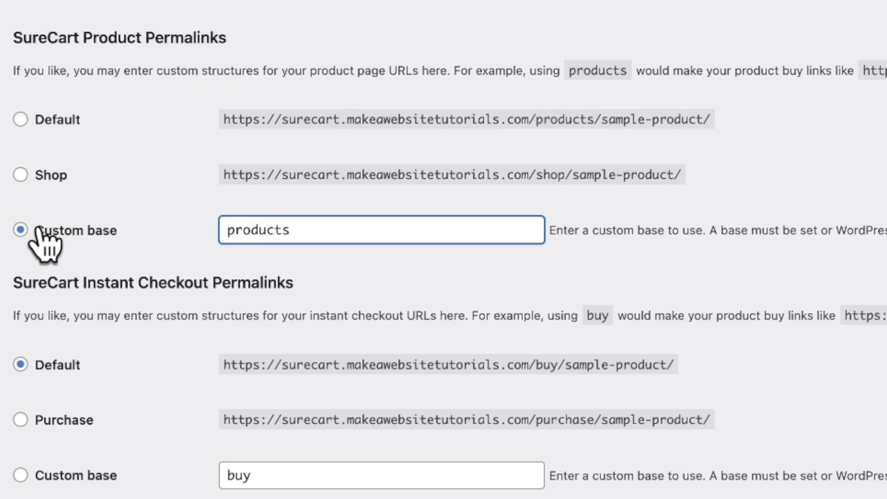
pyautogui.click(21, 230)
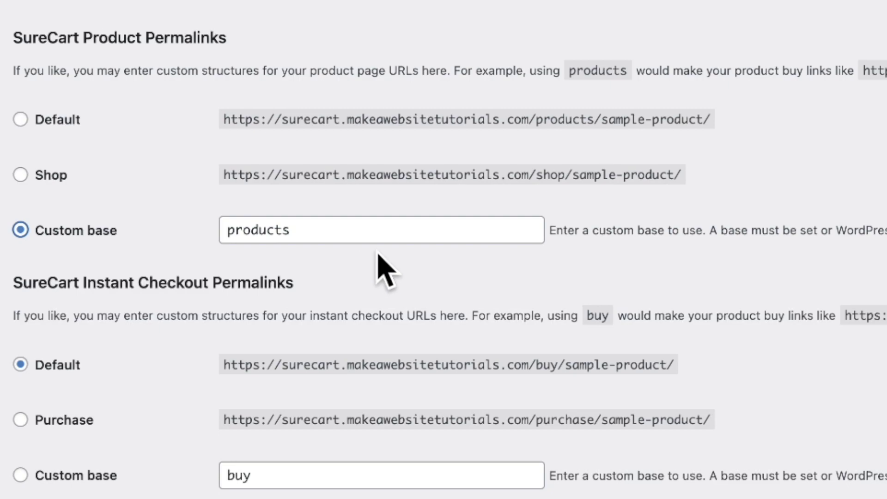
pyautogui.click(24, 119)
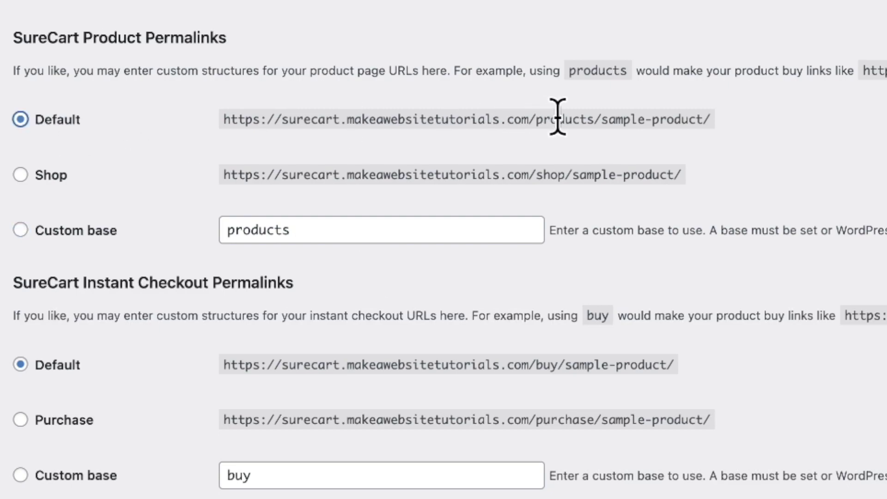
pyautogui.moveTo(536, 122); pyautogui.dragTo(595, 127)
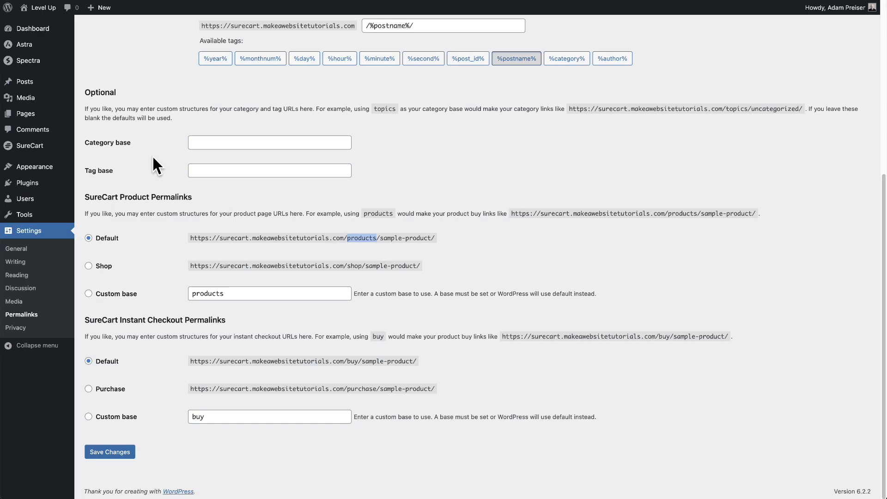
# - From SureCart Products, add a new draft product named 'Virtual Pro Headset'
pyautogui.moveTo(35, 149)
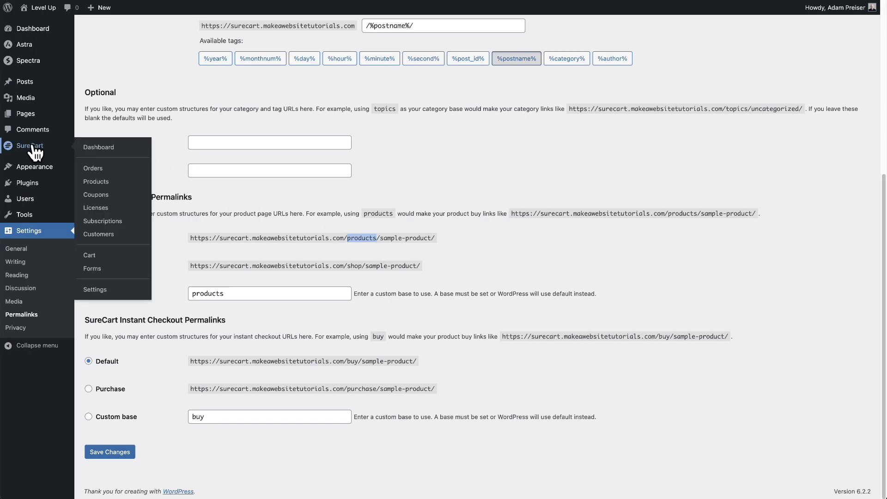
pyautogui.click(104, 183)
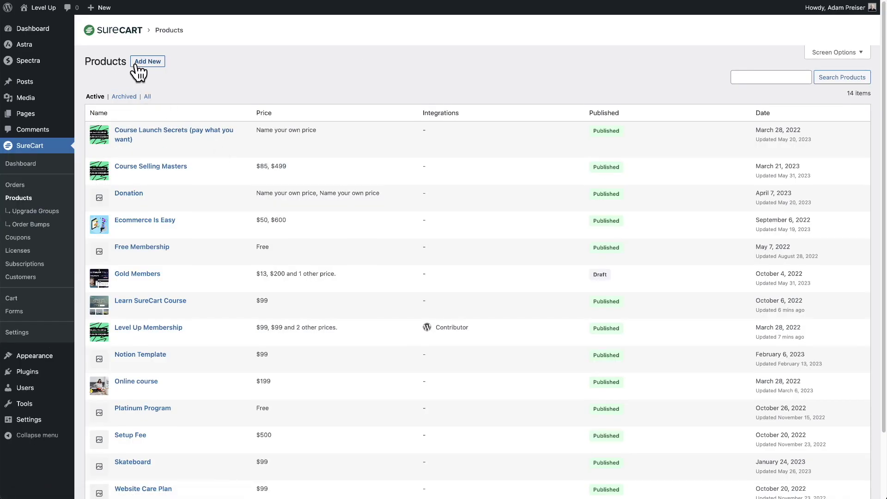
pyautogui.click(147, 62)
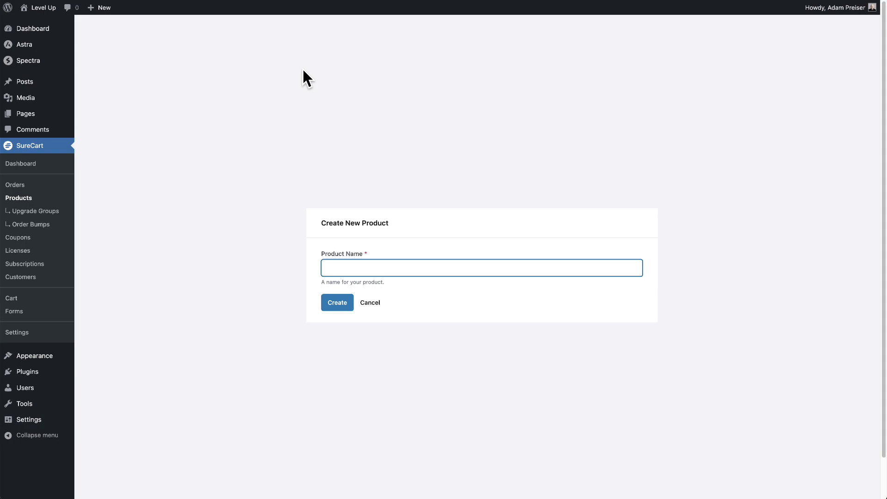
pyautogui.write('Virtual Pro Headset')
pyautogui.click(338, 304)
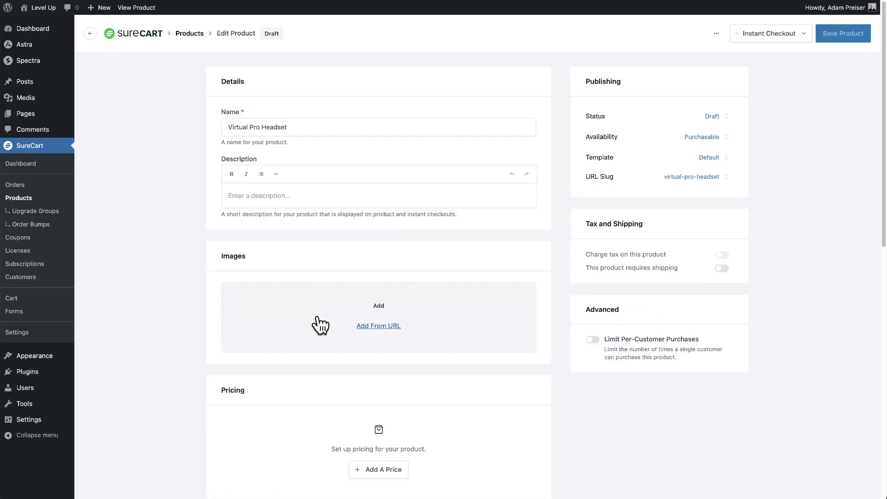
pyautogui.tripleClick(301, 127)
pyautogui.click(316, 196)
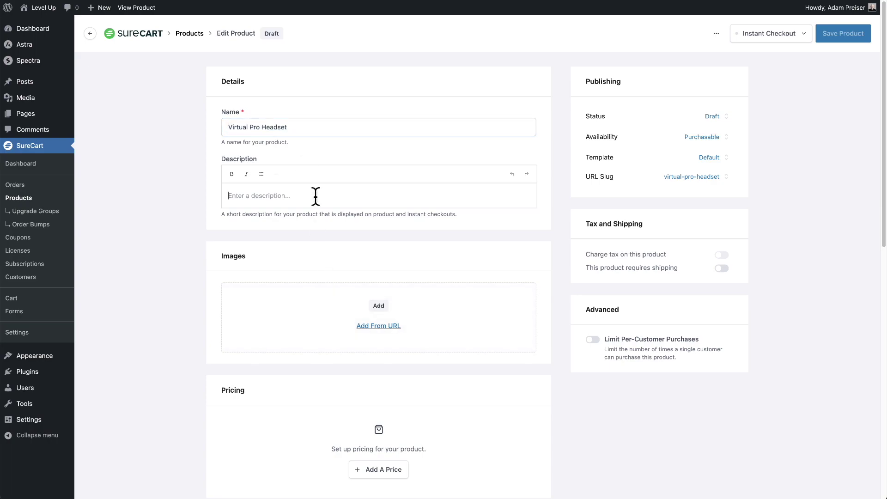
pyautogui.scroll(-3, 316, 196)
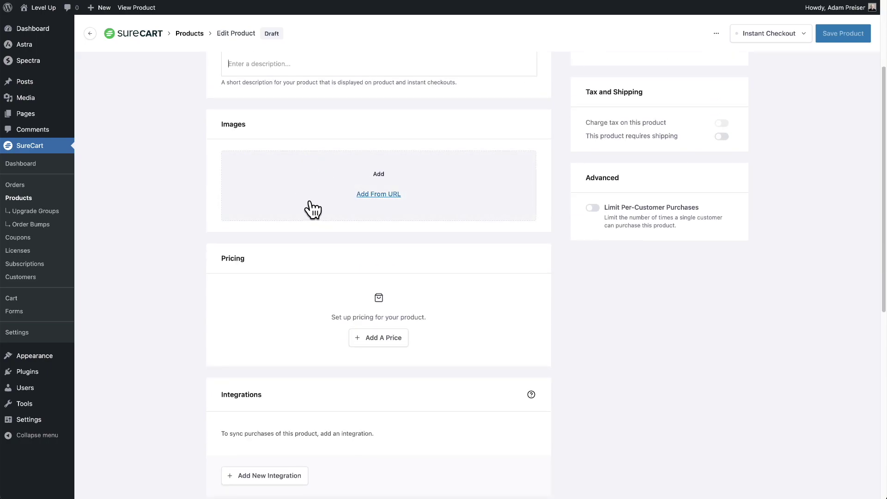
pyautogui.scroll(-2, 309, 204)
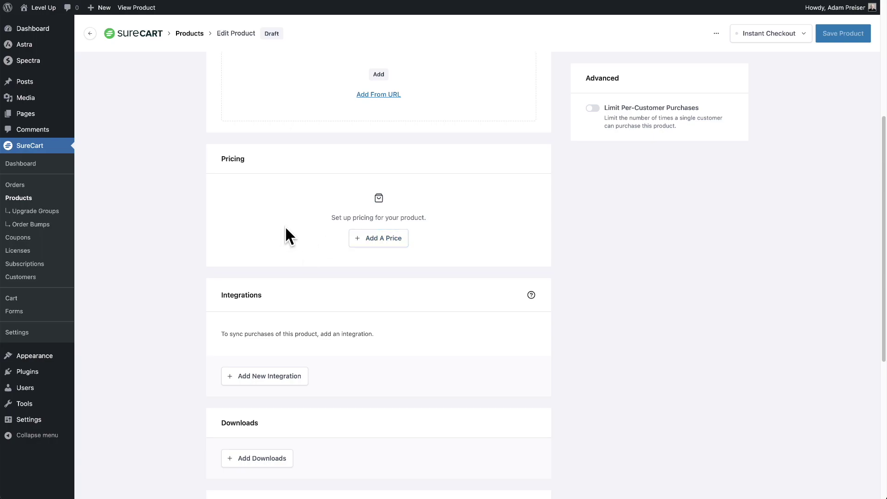
pyautogui.scroll(-3, 297, 231)
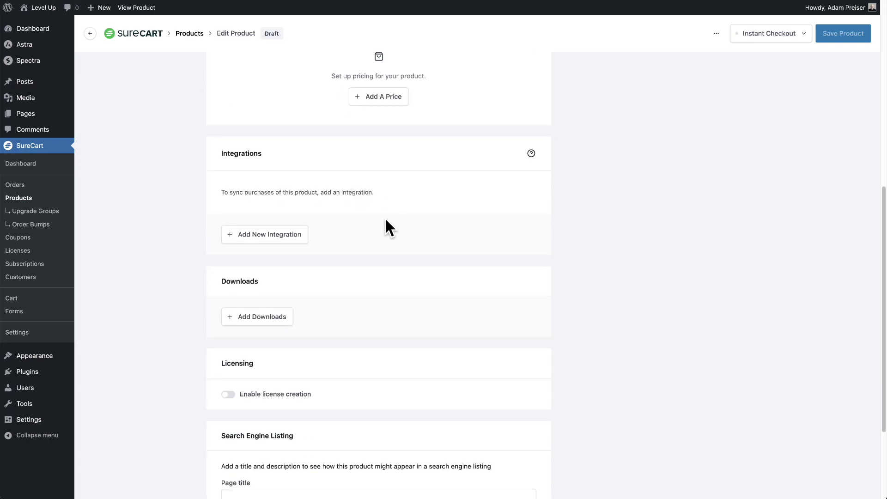
pyautogui.scroll(-2, 387, 221)
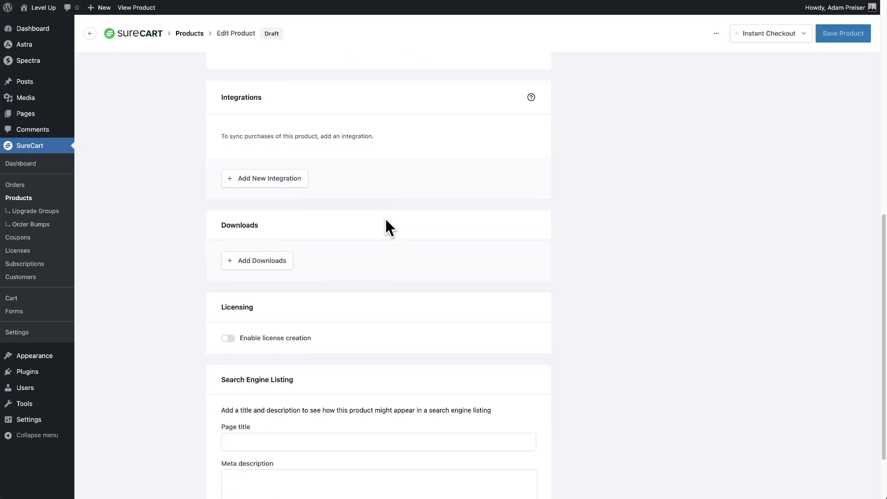
pyautogui.scroll(-1, 381, 266)
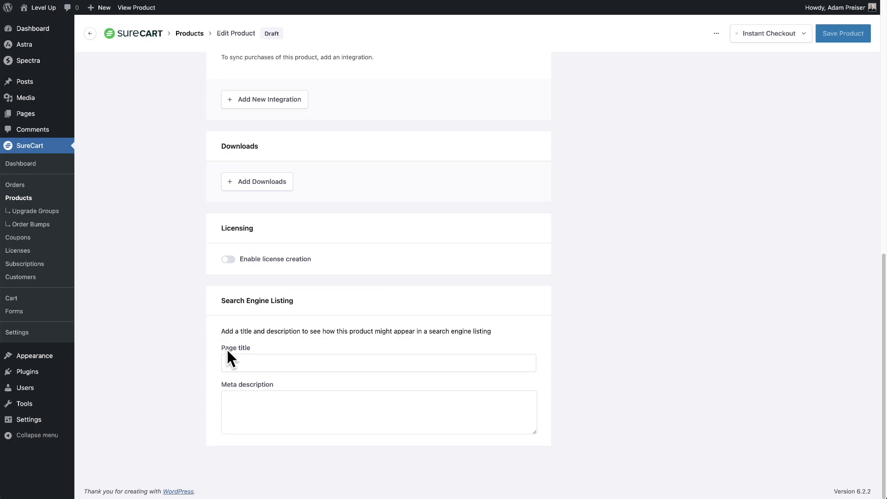
pyautogui.click(311, 362)
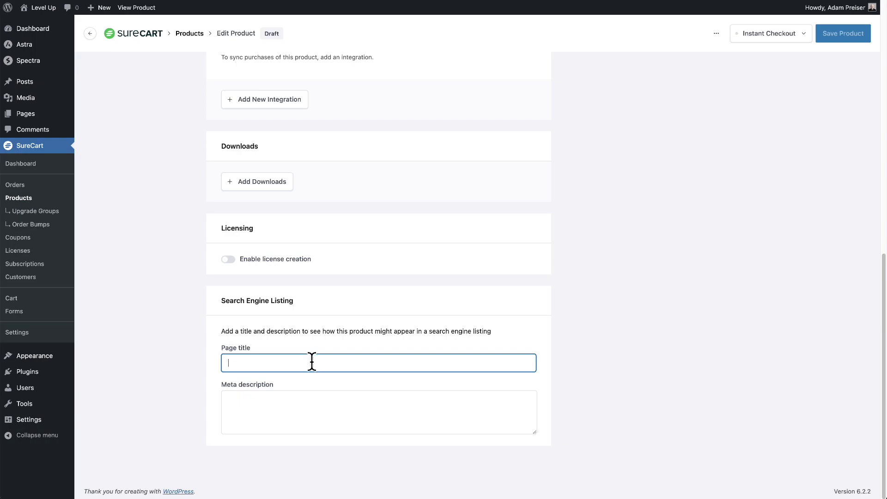
pyautogui.click(344, 407)
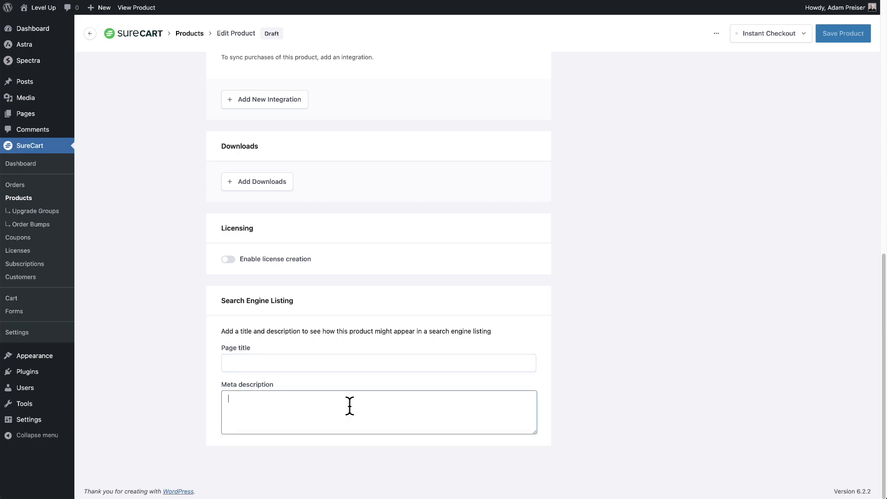
pyautogui.hotkey('shift', 'Tab')
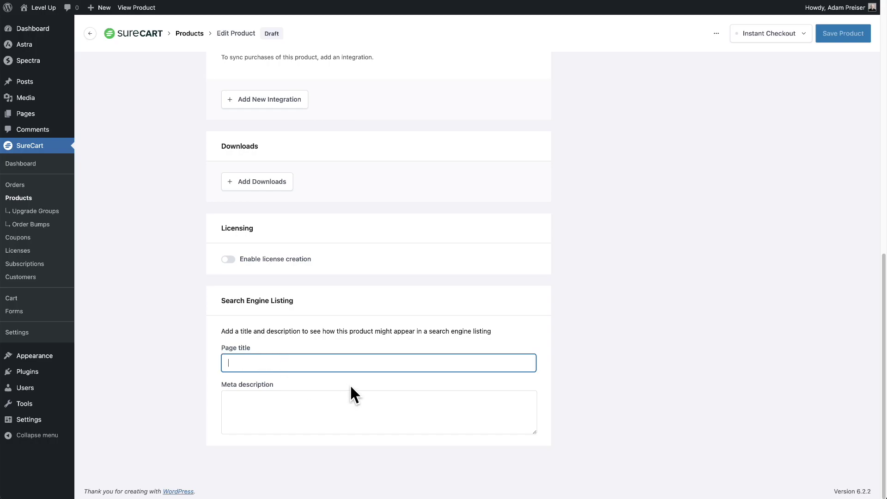
pyautogui.click(322, 405)
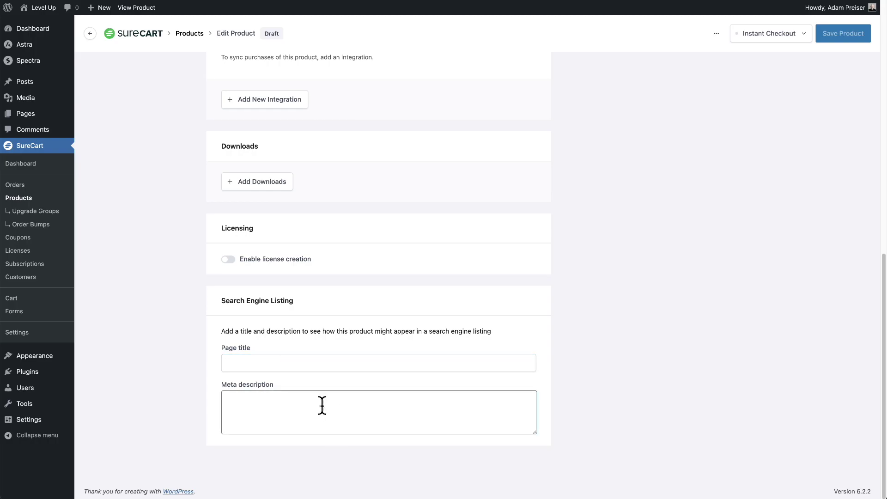
pyautogui.scroll(20, 322, 406)
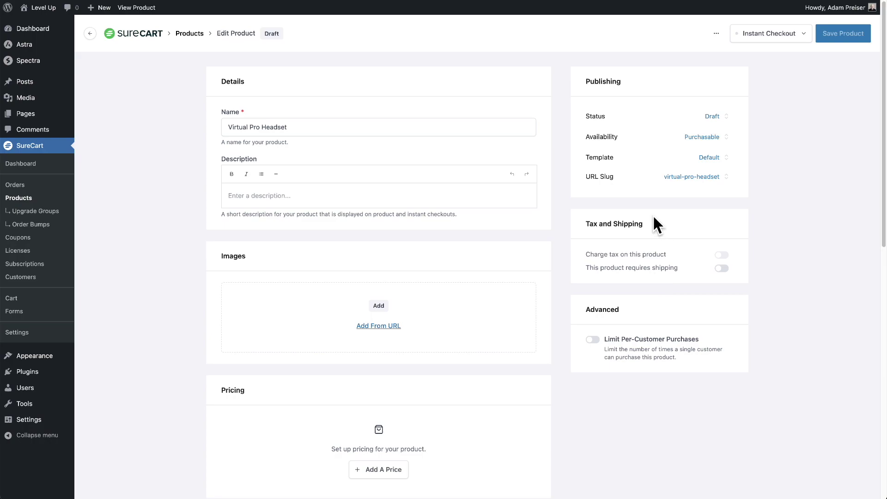
pyautogui.moveTo(585, 223); pyautogui.dragTo(657, 222)
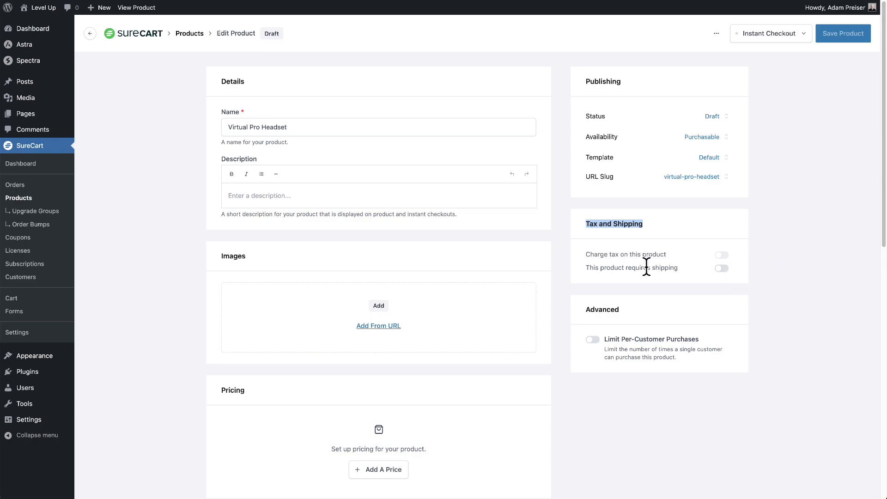
pyautogui.click(755, 231)
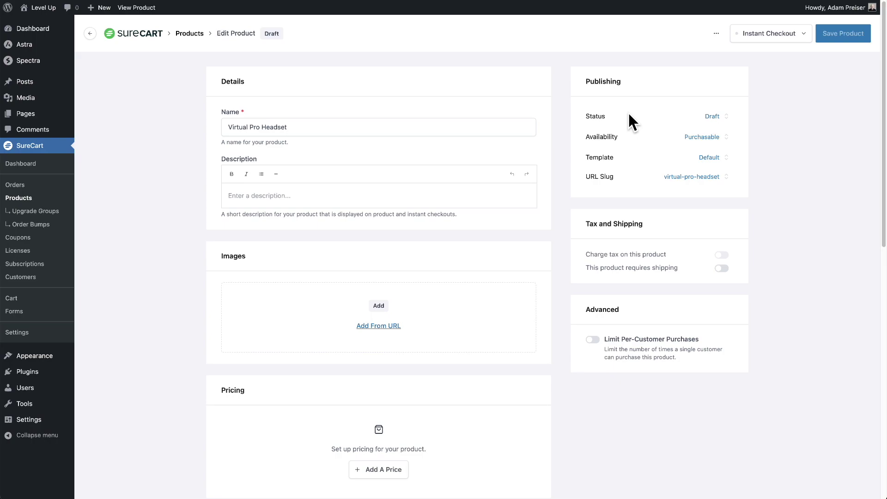
pyautogui.click(726, 118)
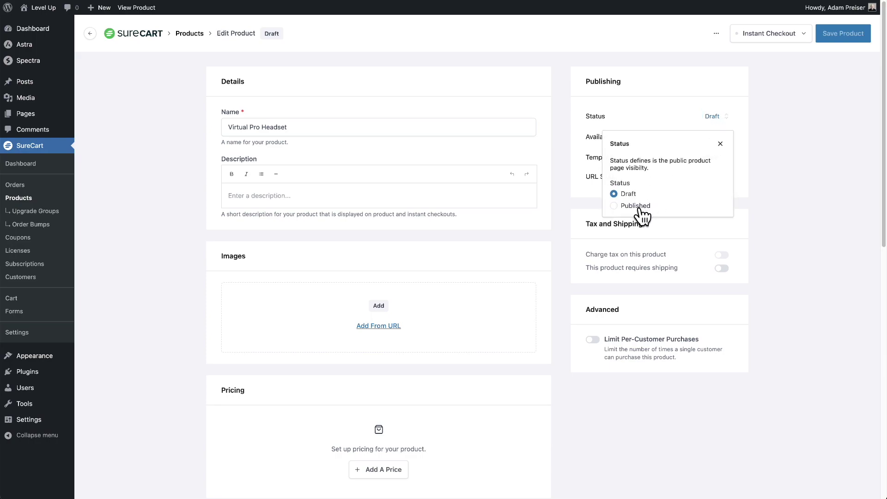
pyautogui.click(773, 166)
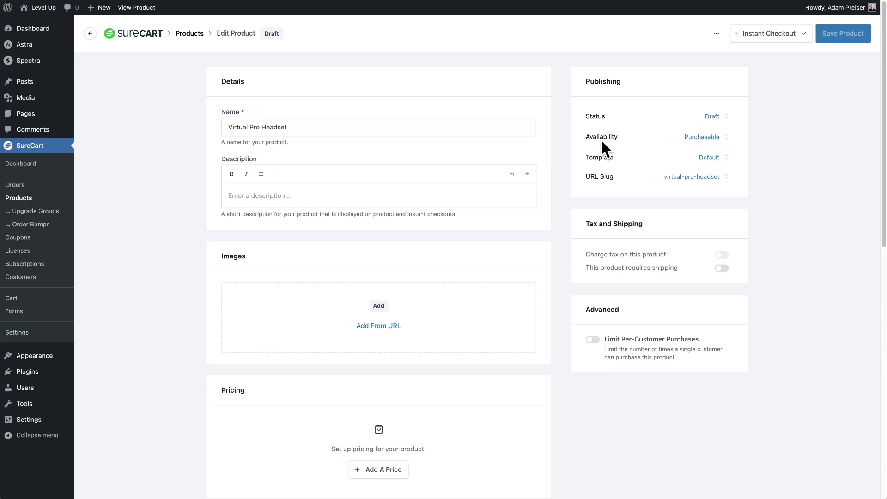
pyautogui.click(711, 138)
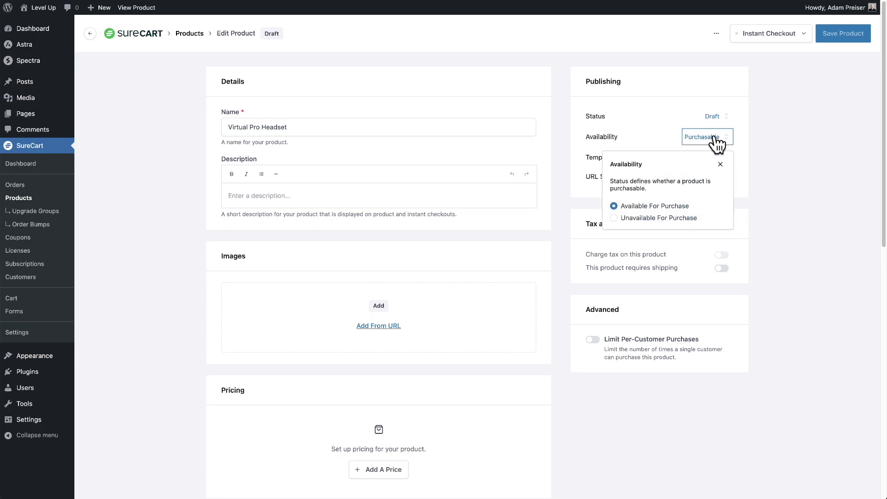
pyautogui.click(764, 135)
pyautogui.click(720, 168)
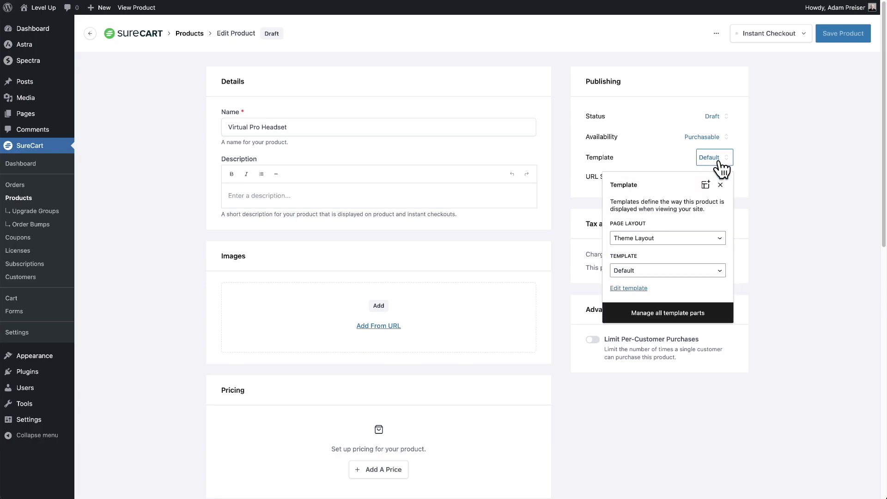
pyautogui.click(778, 200)
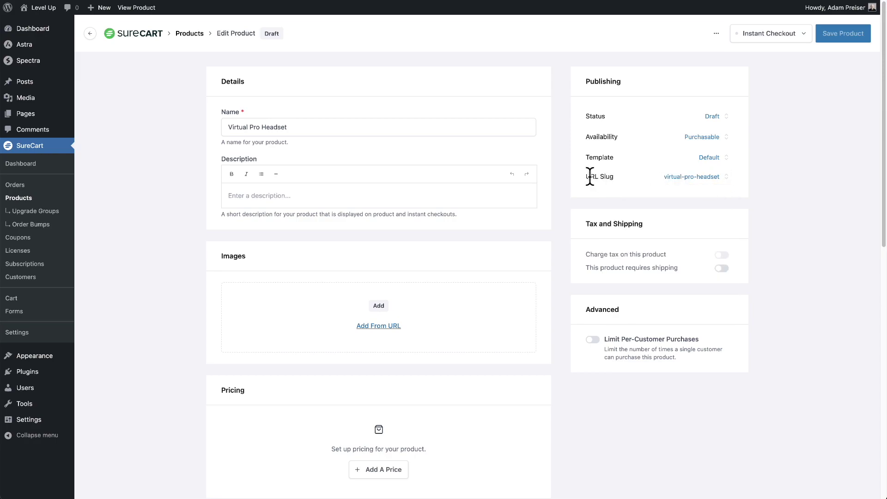
pyautogui.moveTo(586, 176); pyautogui.dragTo(612, 178)
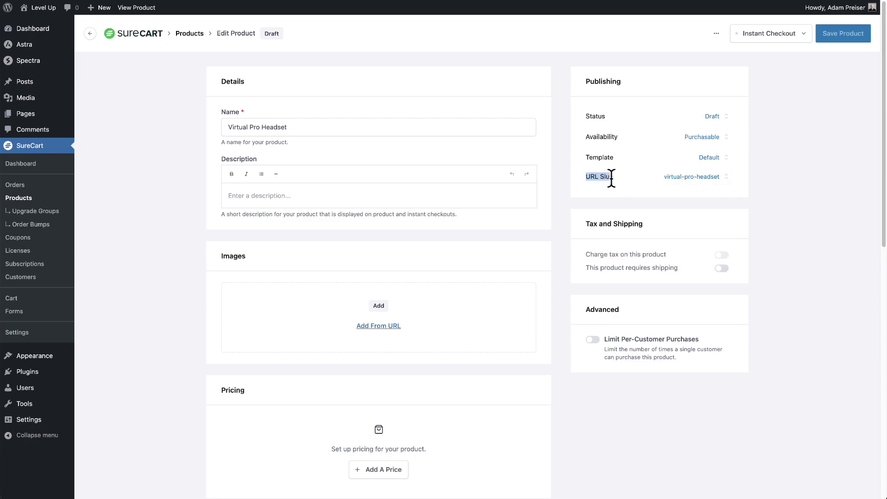
pyautogui.click(697, 178)
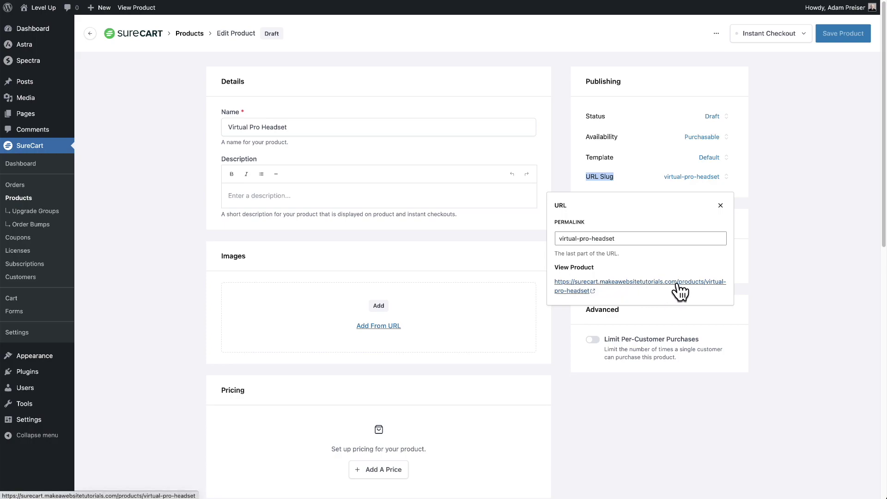
pyautogui.tripleClick(621, 234)
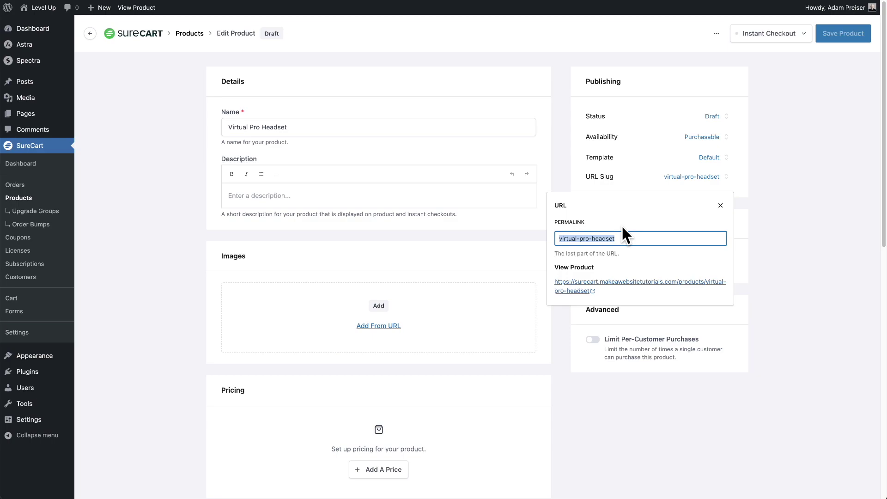
# - Close the URL settings and open Level Up Membership in the product editor
pyautogui.click(786, 217)
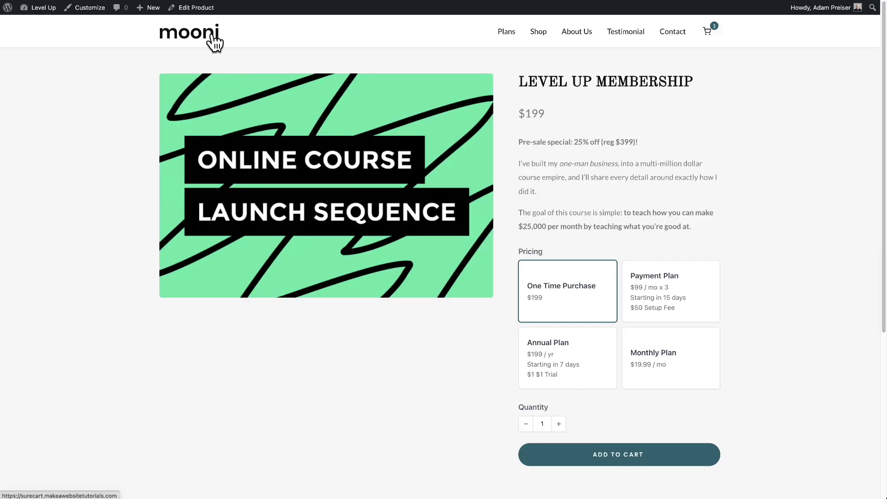
pyautogui.click(196, 8)
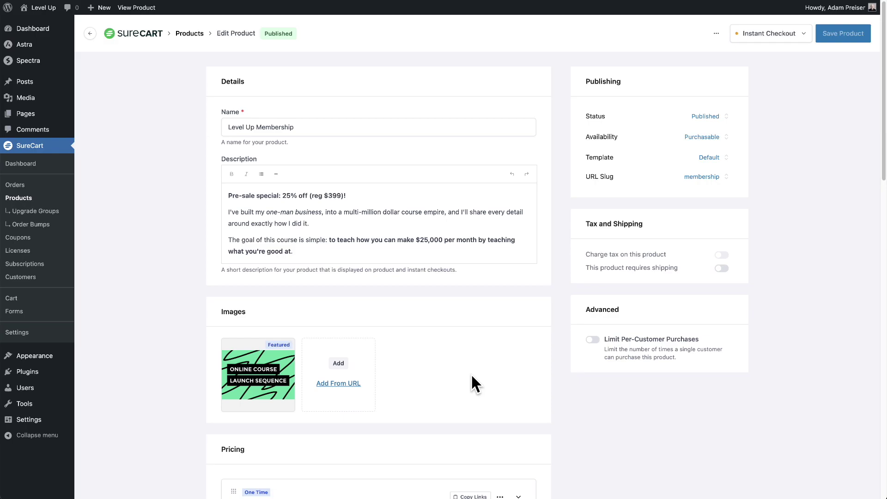
pyautogui.scroll(-6, 472, 384)
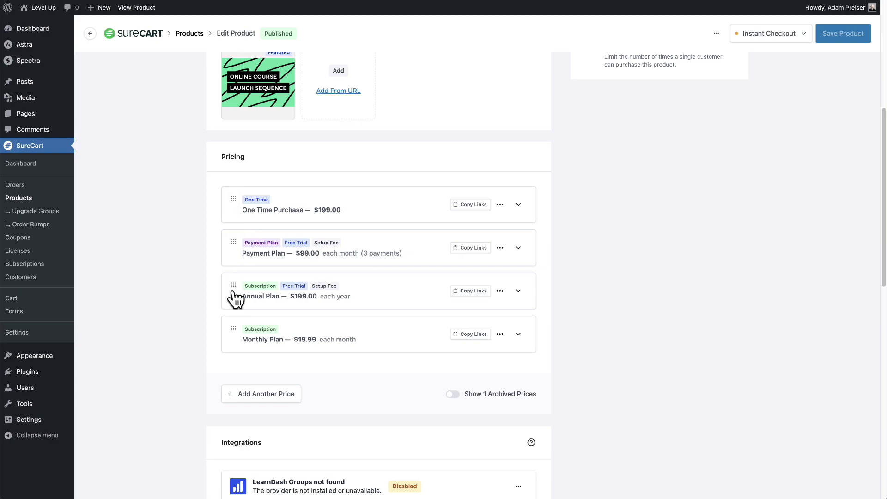
# - Drag the Payment Plan price to the top and back, keeping the four prices' original order
pyautogui.moveTo(230, 240); pyautogui.dragTo(233, 200)
pyautogui.moveTo(233, 247); pyautogui.dragTo(231, 194)
pyautogui.scroll(-1, 349, 259)
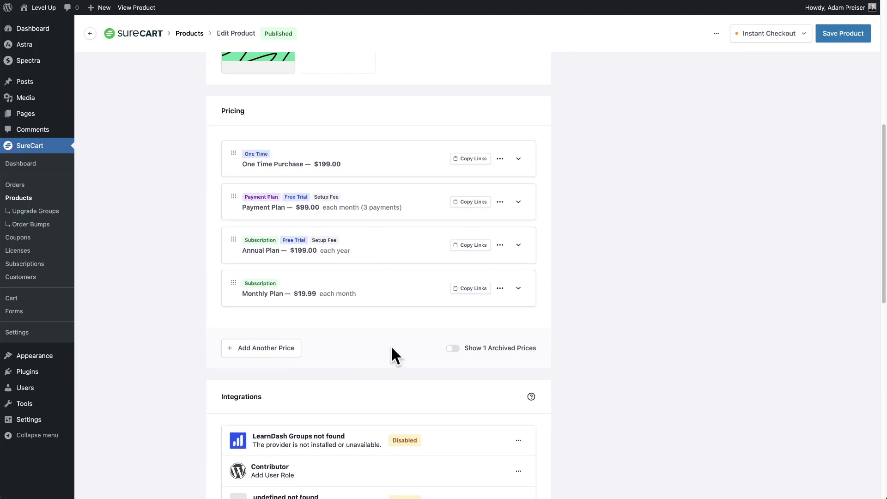
pyautogui.scroll(-10, 392, 348)
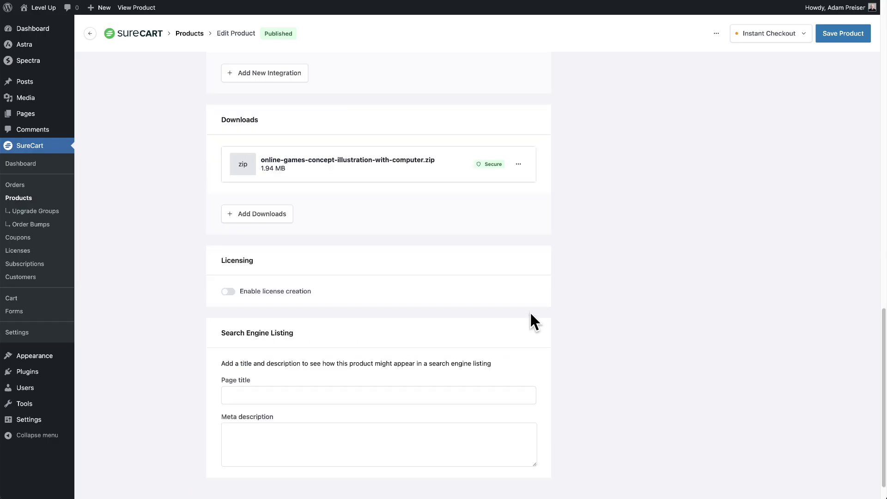
pyautogui.scroll(15, 533, 309)
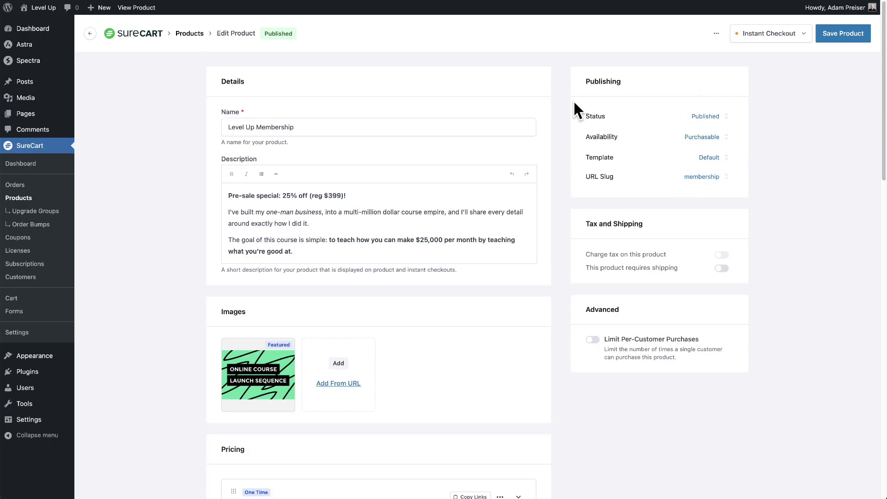
# - View the Level Up Membership storefront page, leaving the editor without saving
pyautogui.click(143, 9)
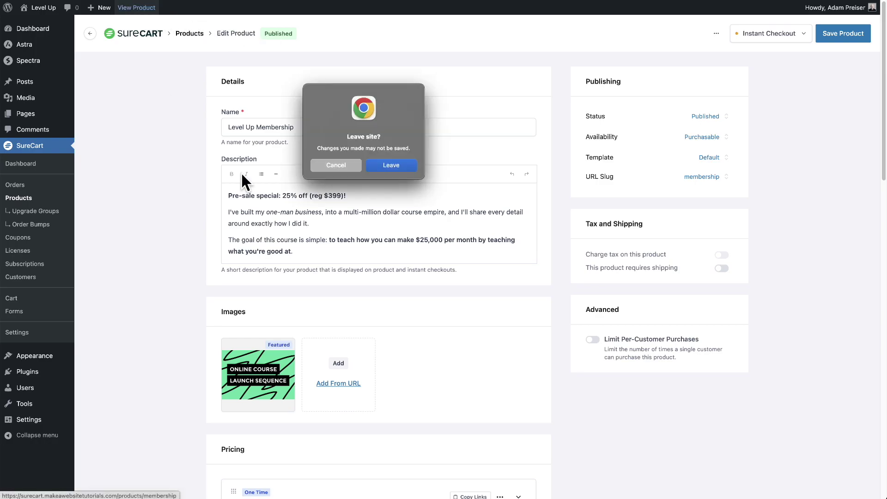
pyautogui.click(399, 165)
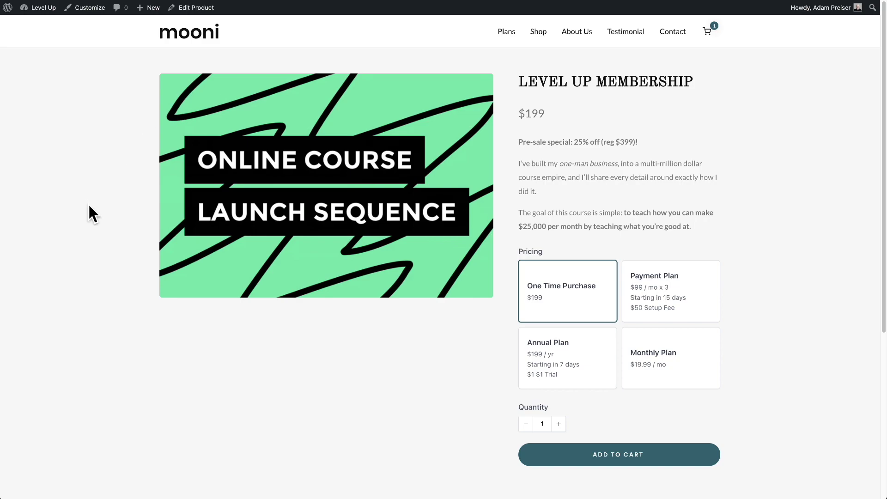
# - Reopen Level Up Membership's template settings, keeping SureCart Layout and the Default template
pyautogui.click(184, 15)
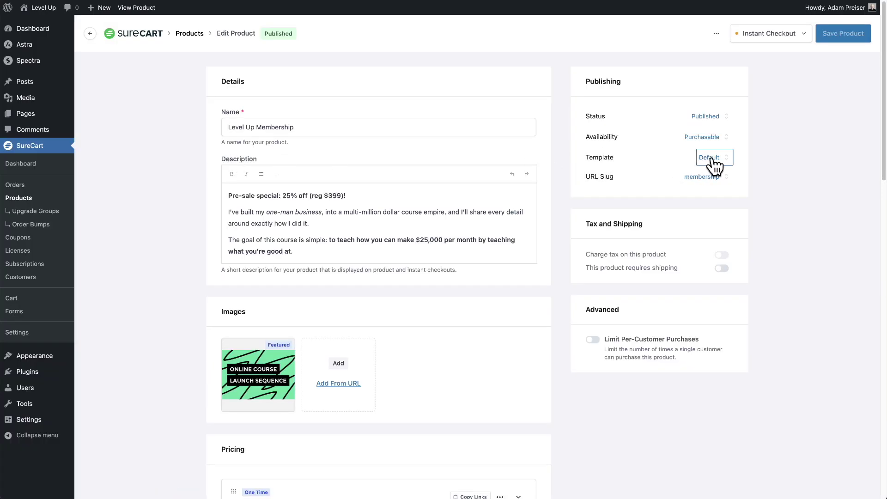
pyautogui.click(712, 157)
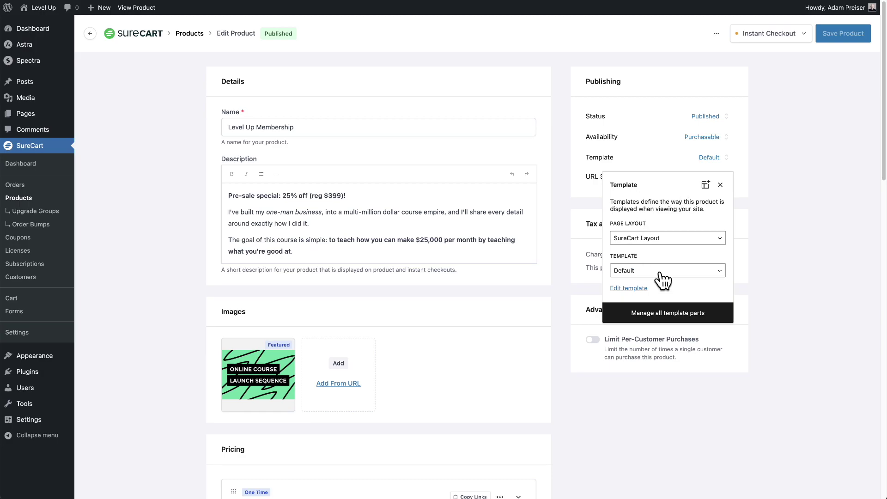
pyautogui.click(666, 237)
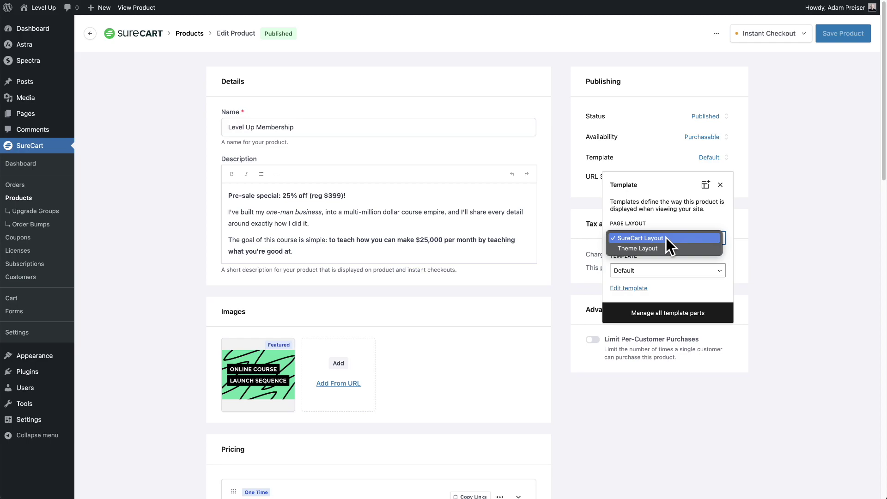
pyautogui.click(666, 227)
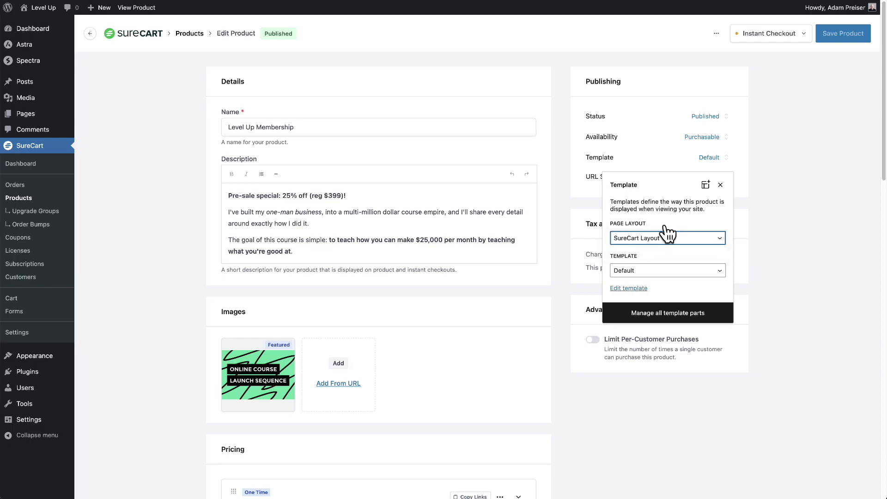
pyautogui.click(678, 271)
pyautogui.click(677, 271)
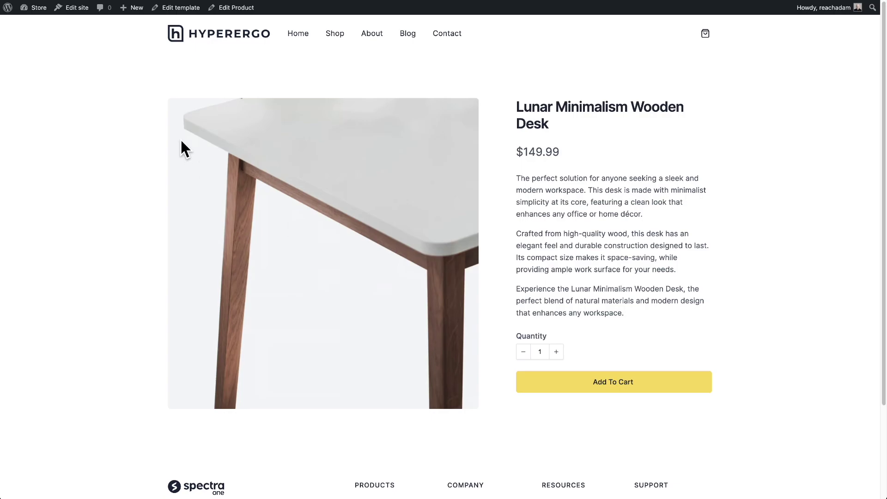
pyautogui.click(230, 8)
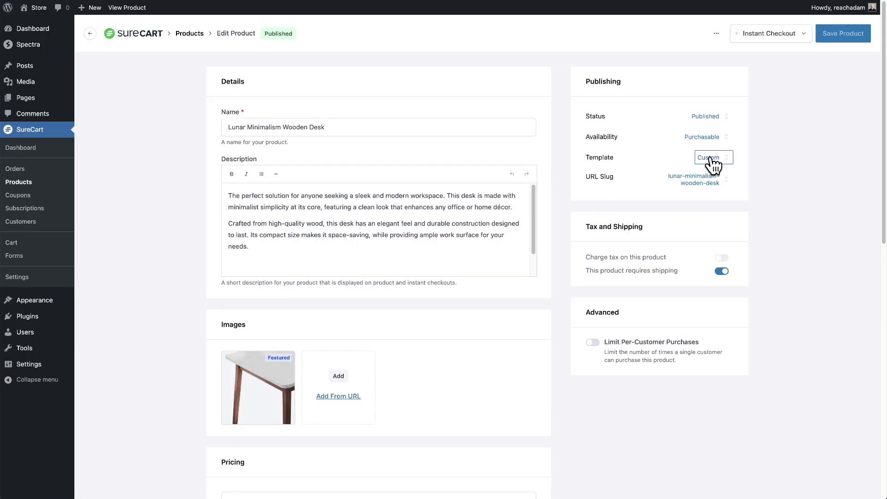
pyautogui.click(709, 158)
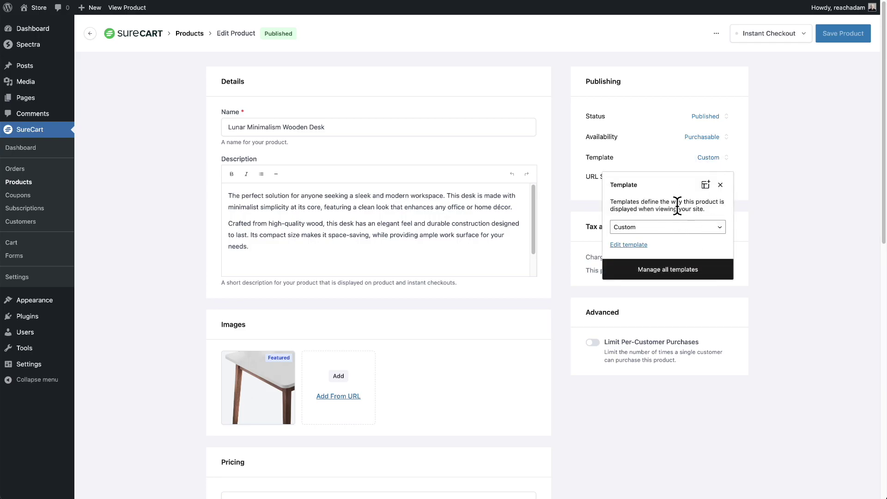
pyautogui.click(699, 228)
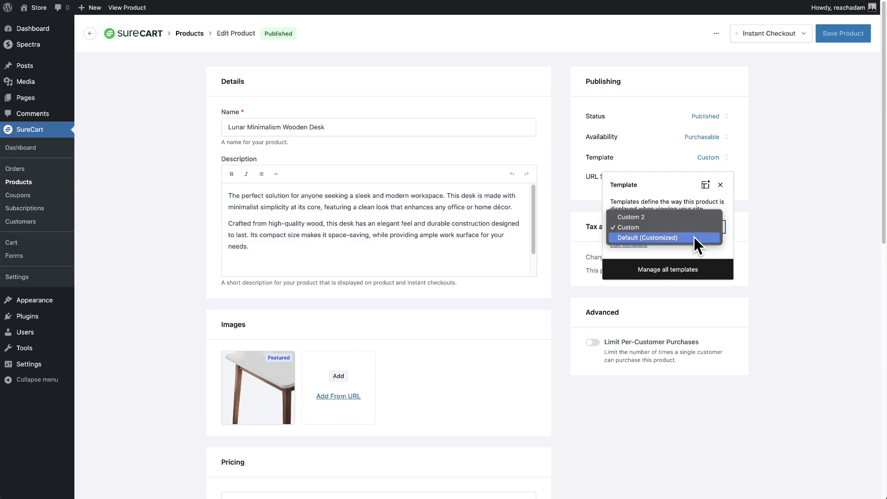
pyautogui.click(694, 237)
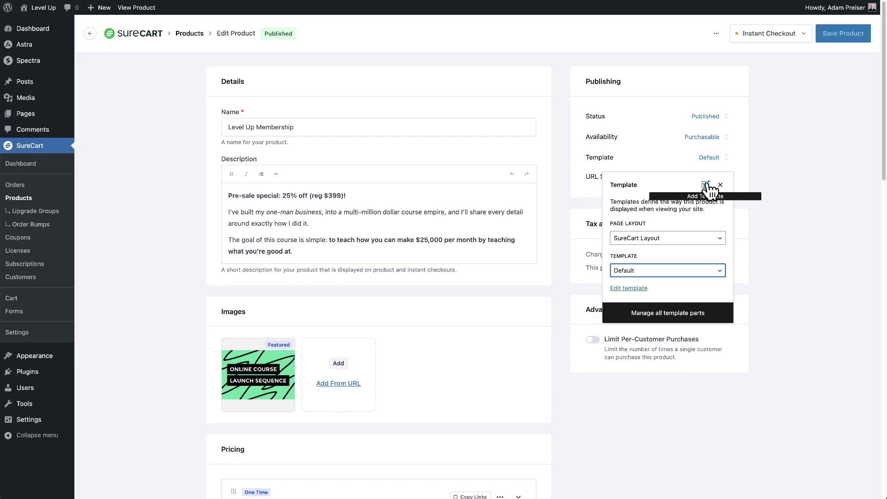
# - Create a new product template named 'Custom Products'
pyautogui.click(709, 185)
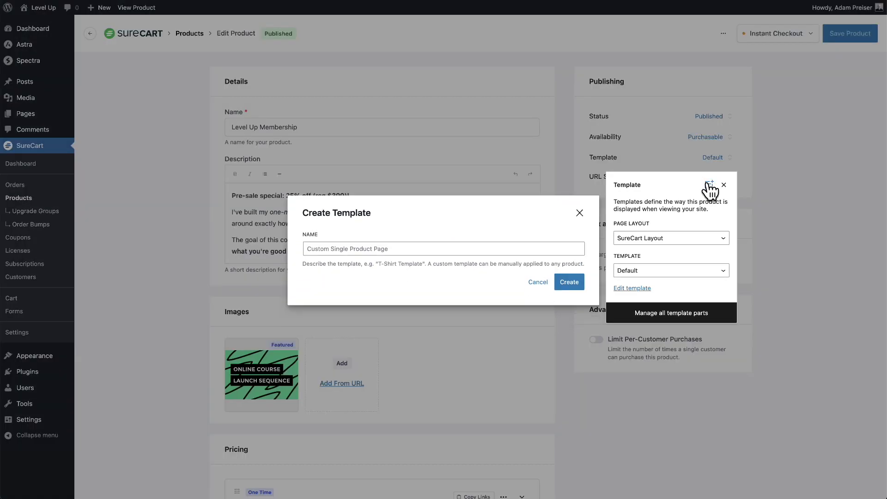
pyautogui.click(394, 251)
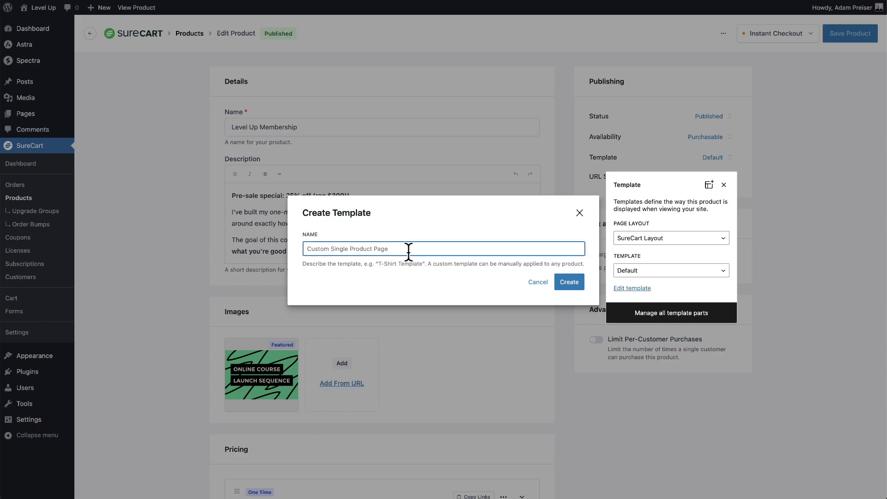
pyautogui.write('Custom Products')
pyautogui.click(568, 286)
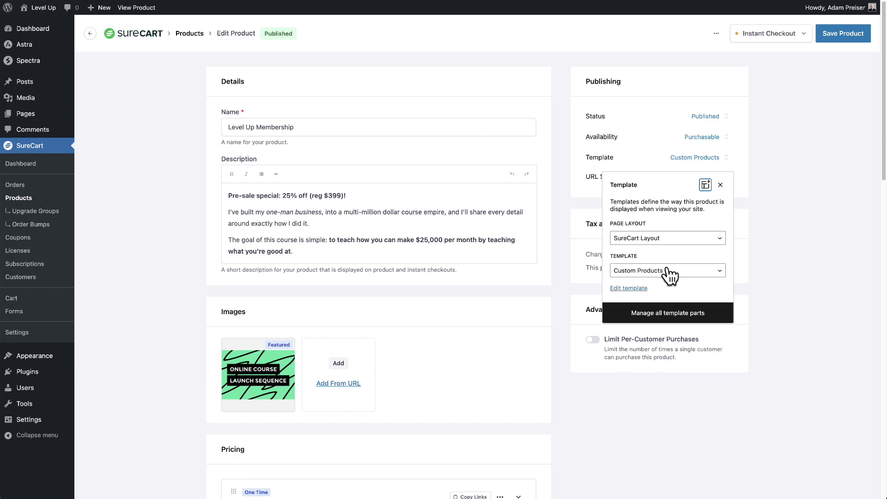
# - Assign Custom Products to Level Up Membership and save the product
pyautogui.click(669, 272)
pyautogui.click(829, 37)
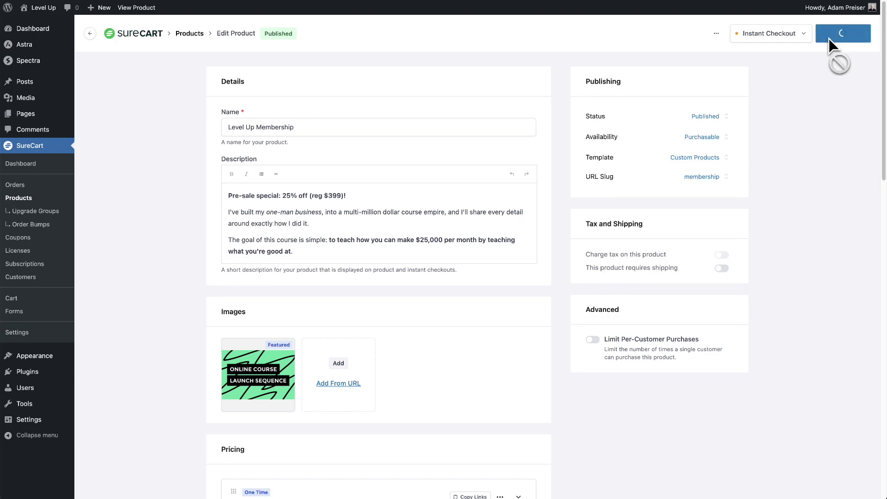
pyautogui.click(695, 158)
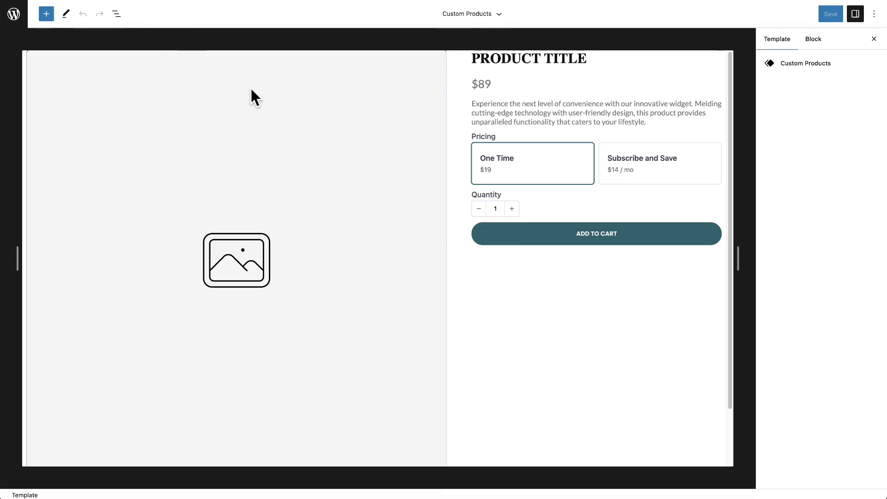
# - In List View, expand SureCart Columns and both columns to show Product Media and the details blocks
pyautogui.click(116, 14)
pyautogui.click(10, 63)
pyautogui.click(59, 82)
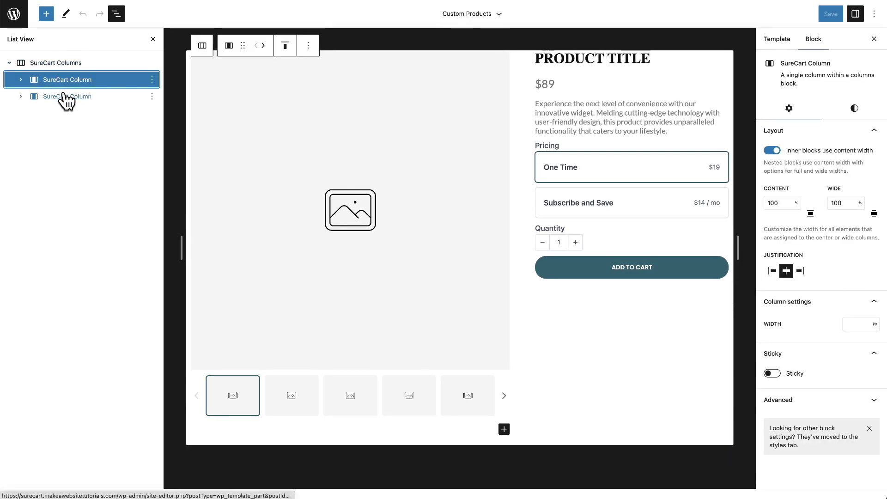
pyautogui.click(65, 97)
pyautogui.click(21, 96)
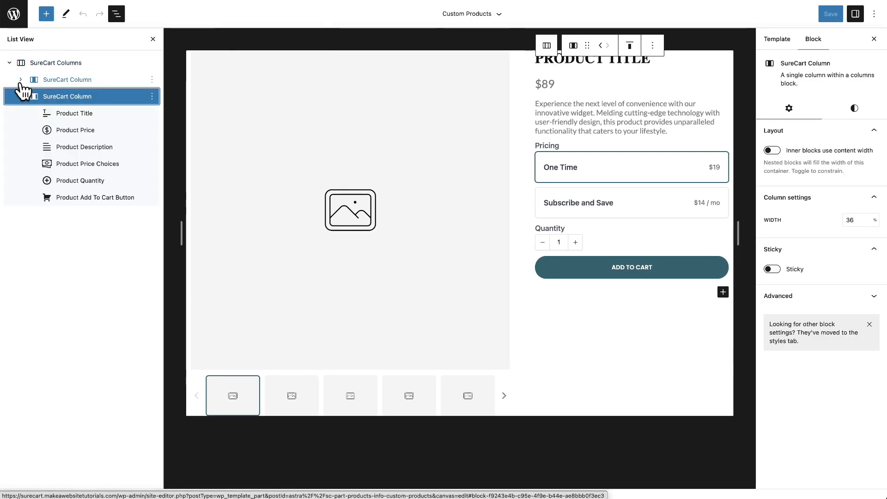
pyautogui.click(21, 80)
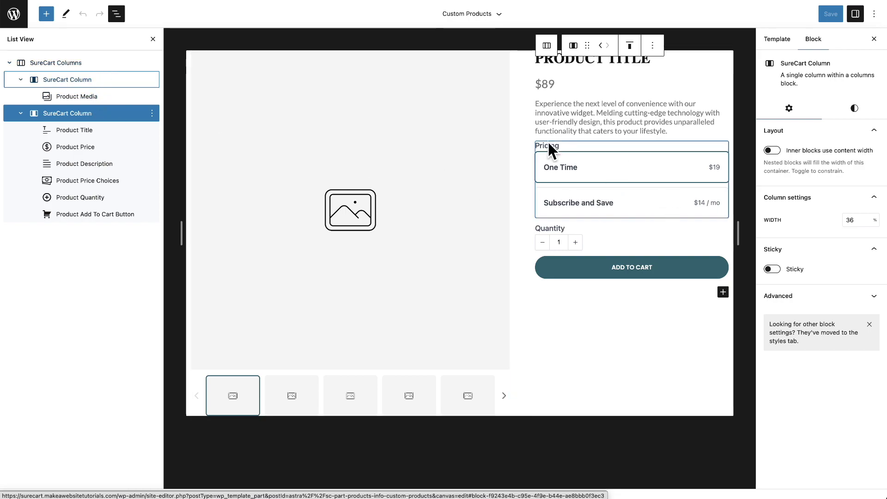
pyautogui.click(70, 184)
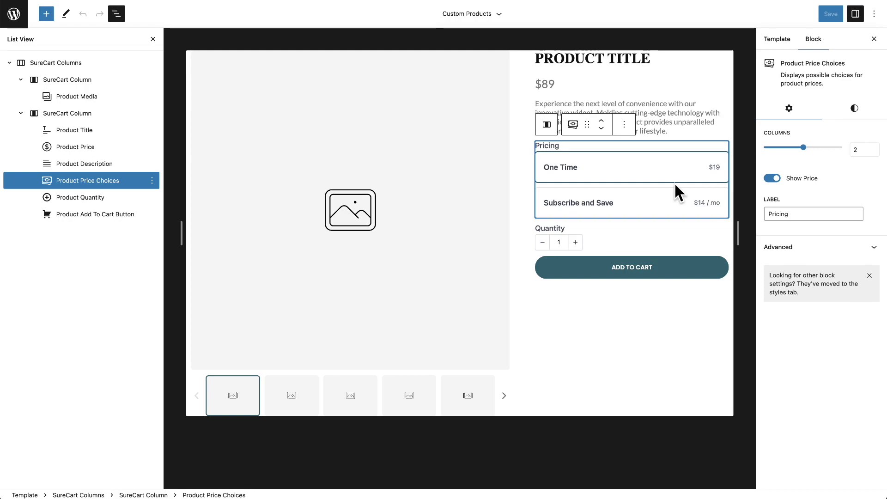
pyautogui.moveTo(809, 155); pyautogui.dragTo(777, 155)
pyautogui.click(802, 148)
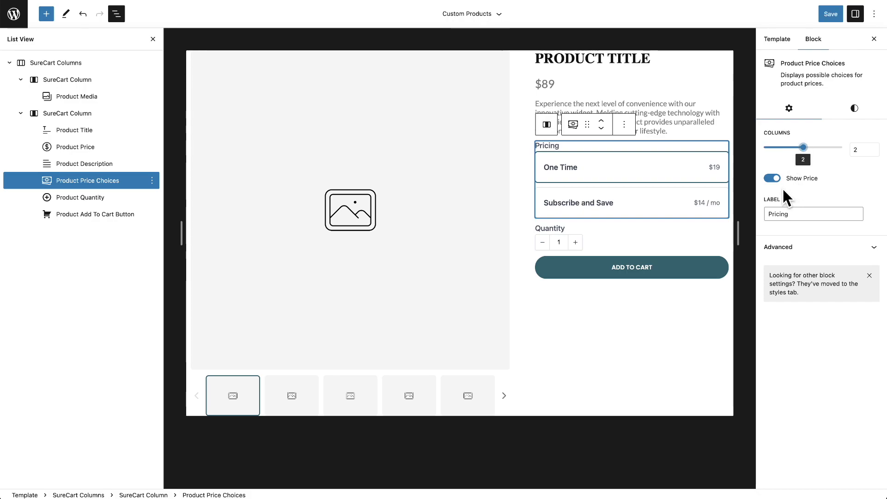
pyautogui.click(772, 181)
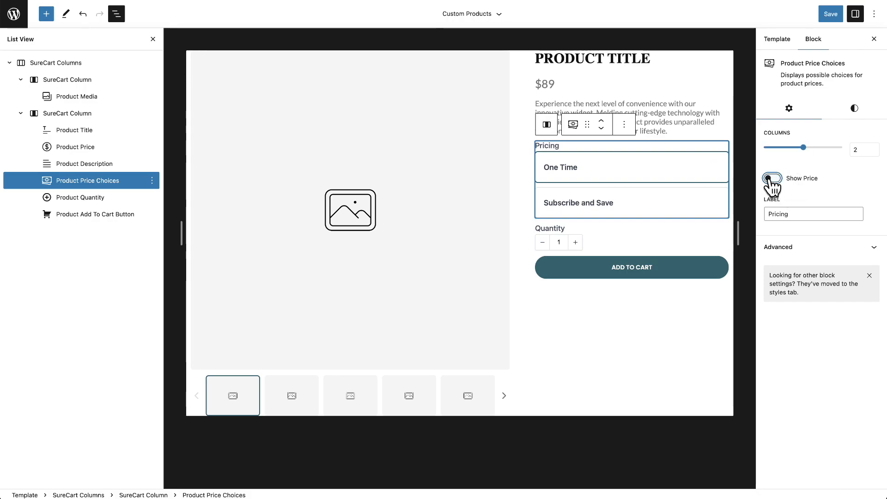
pyautogui.click(774, 183)
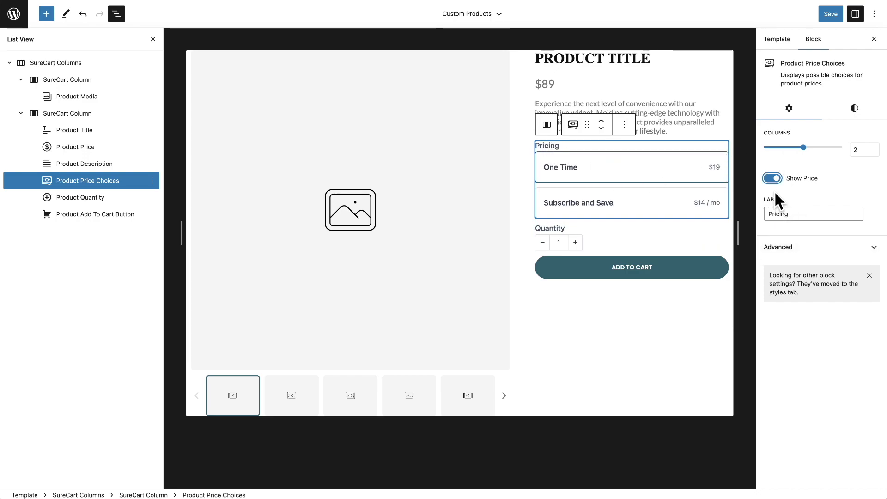
pyautogui.click(88, 198)
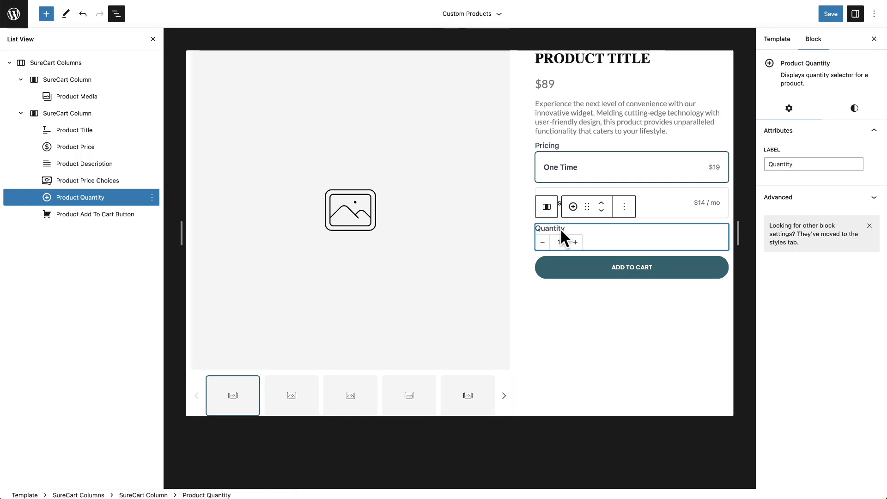
pyautogui.click(783, 164)
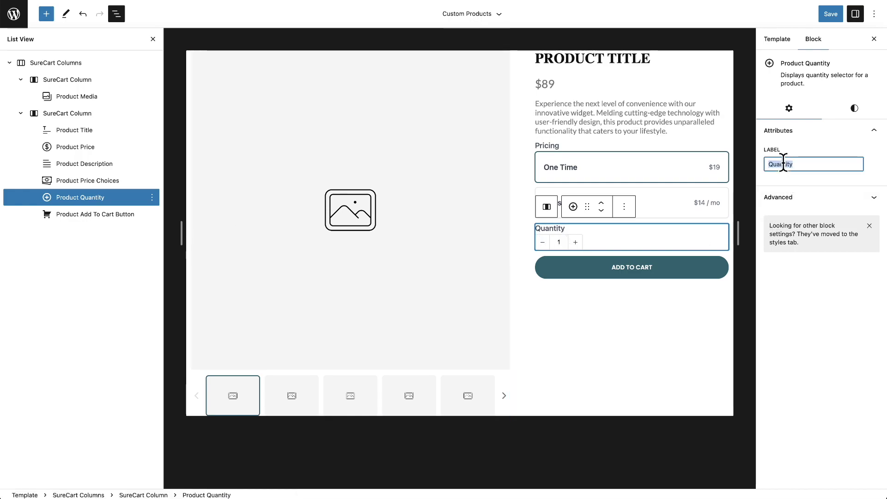
pyautogui.click(88, 215)
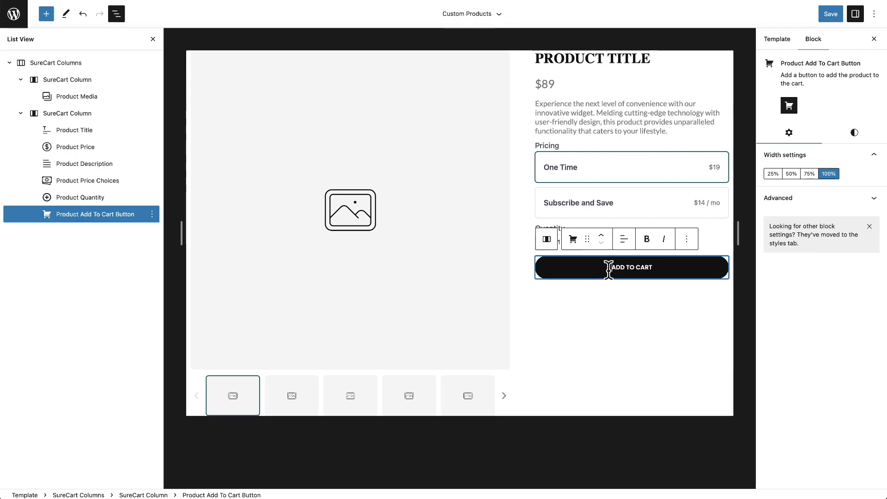
pyautogui.click(854, 135)
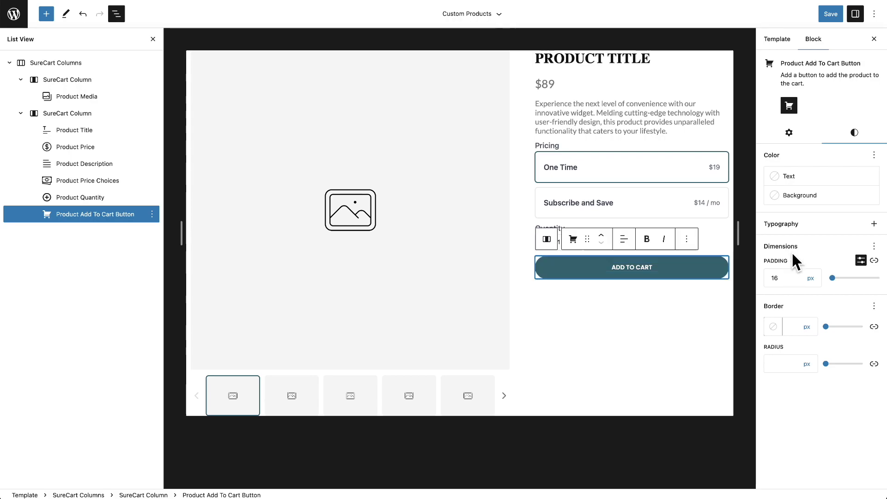
pyautogui.click(788, 134)
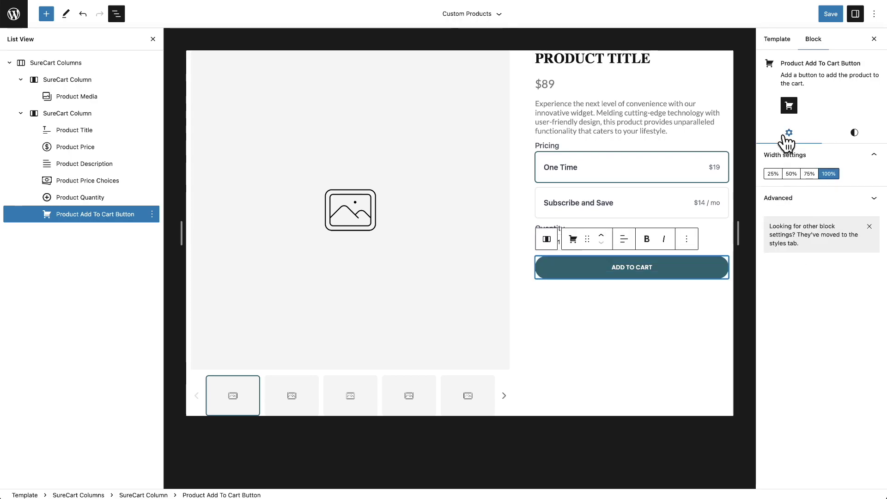
# - Check the product details blocks, then move the details column above the Product Media column
pyautogui.click(73, 134)
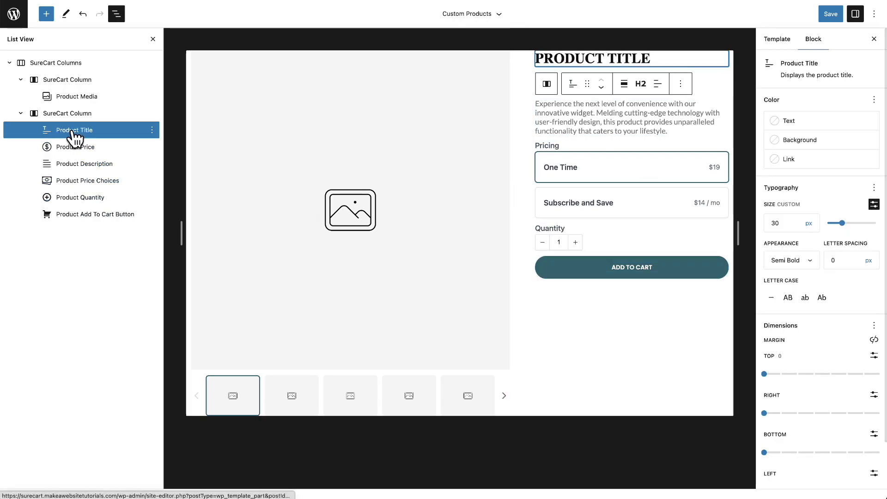
pyautogui.click(73, 148)
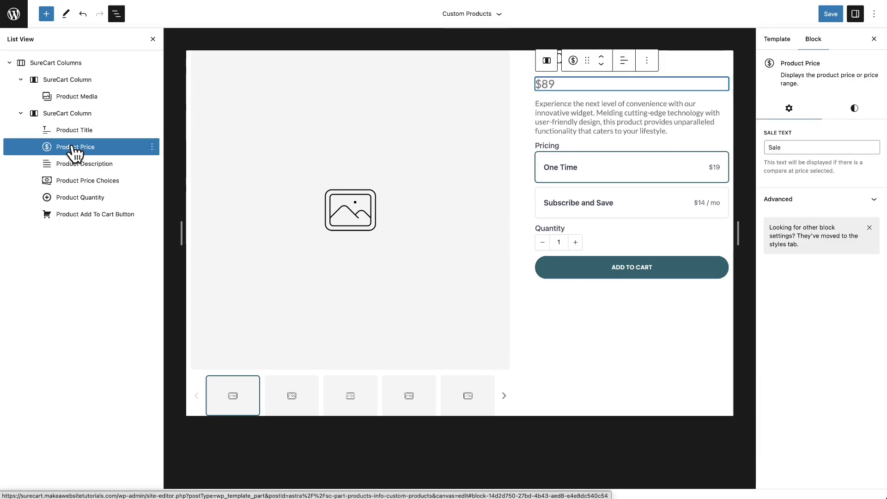
pyautogui.click(73, 164)
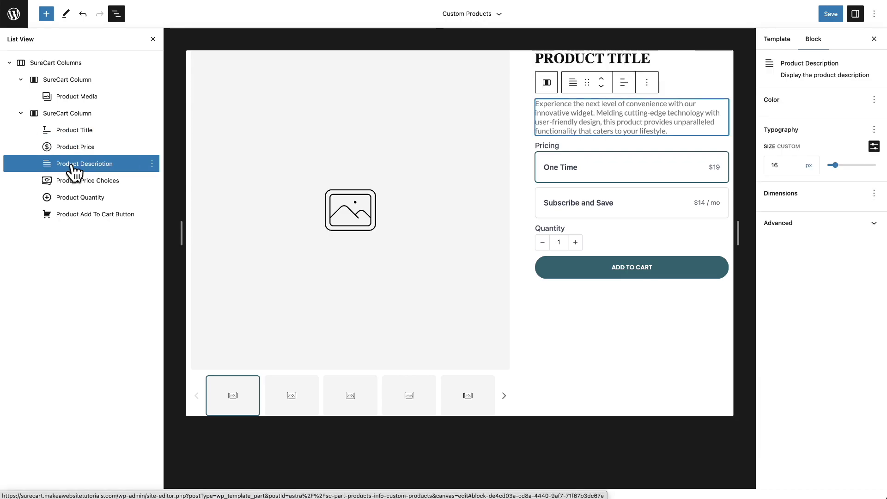
pyautogui.click(73, 180)
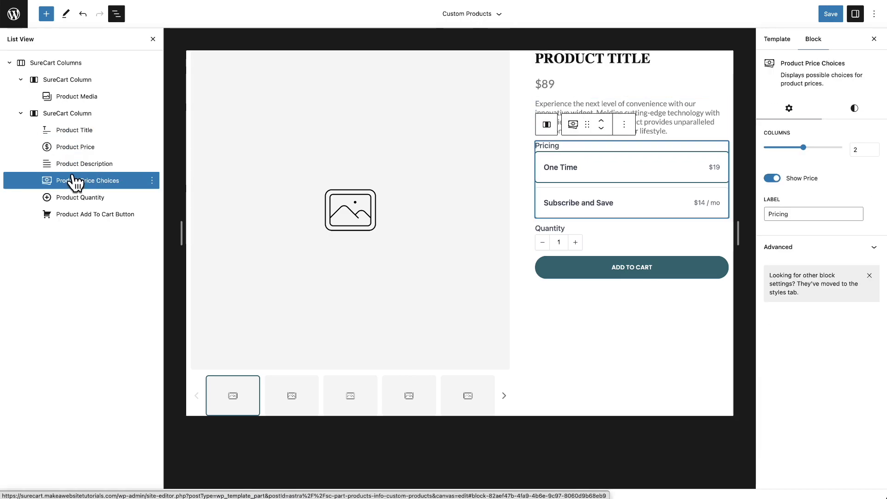
pyautogui.click(69, 134)
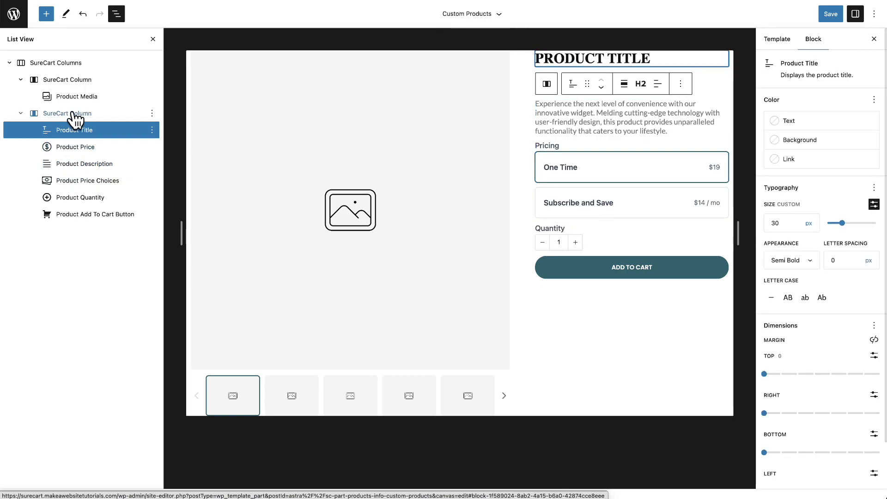
pyautogui.click(73, 116)
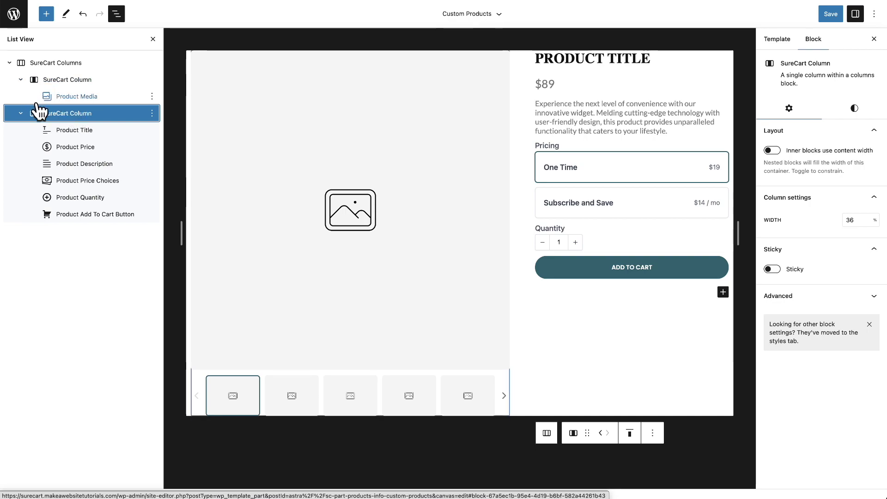
pyautogui.moveTo(61, 119); pyautogui.dragTo(67, 72)
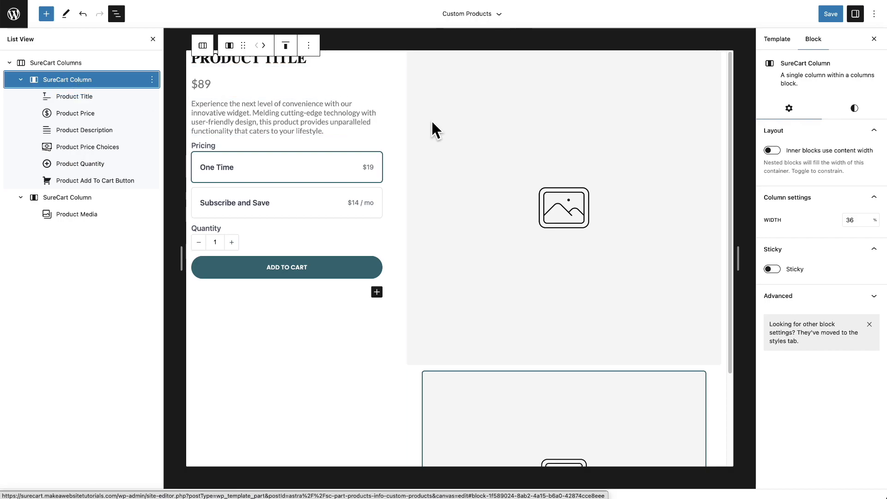
pyautogui.click(773, 269)
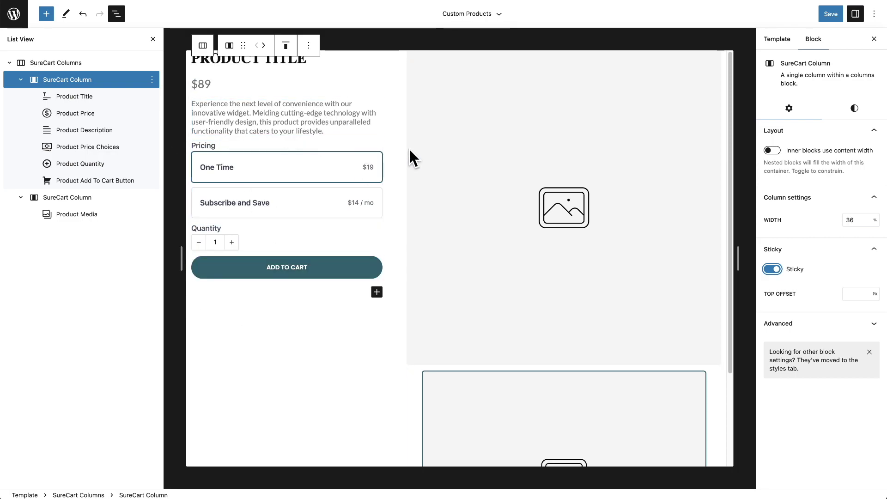
pyautogui.scroll(-1, 429, 149)
pyautogui.scroll(1, 435, 150)
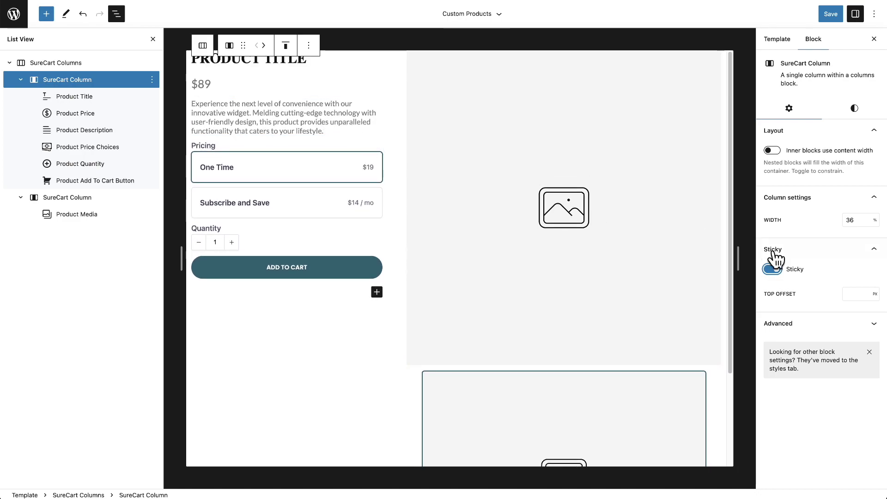
pyautogui.click(845, 294)
pyautogui.click(771, 270)
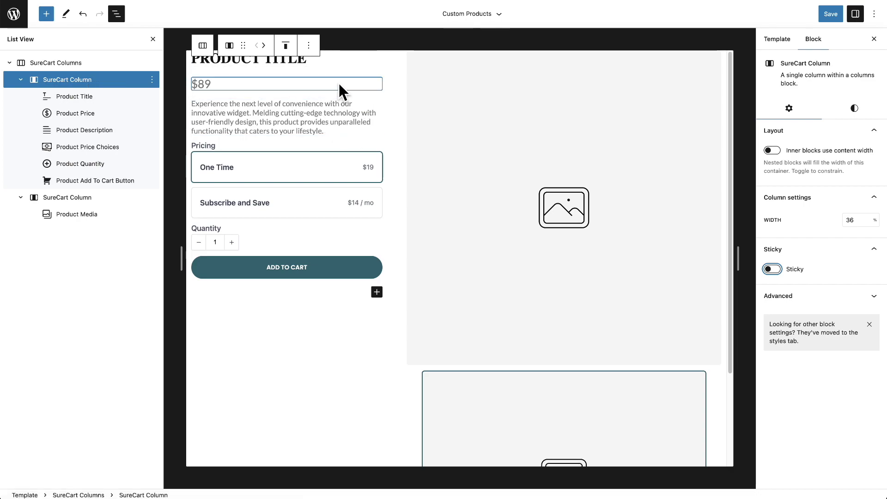
# - Set the details column's vertical alignment to Align middle, then select the Product Media block
pyautogui.click(286, 46)
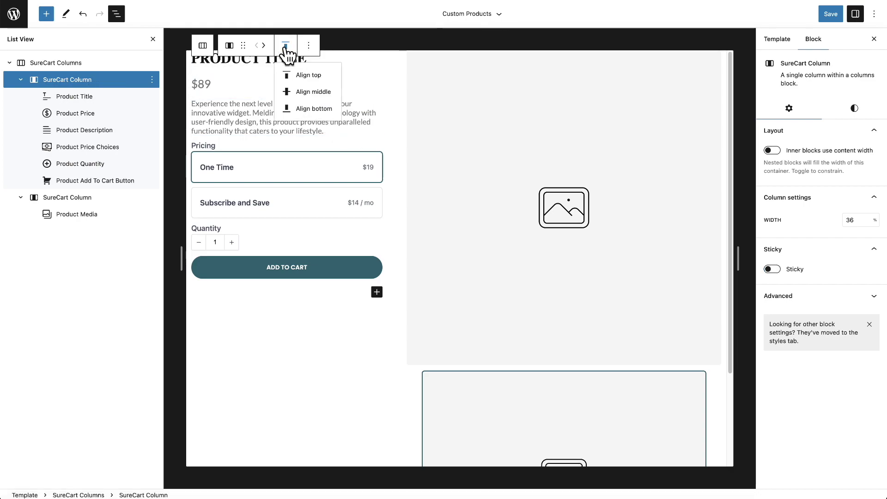
pyautogui.click(303, 92)
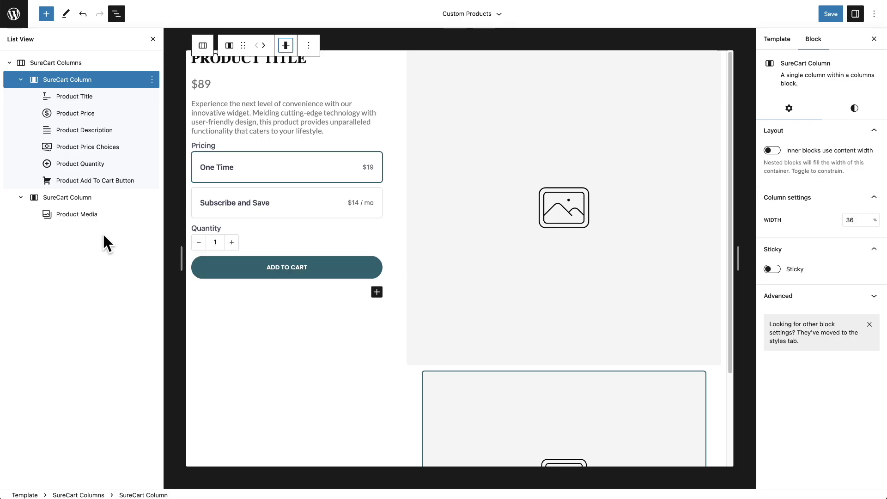
pyautogui.click(70, 215)
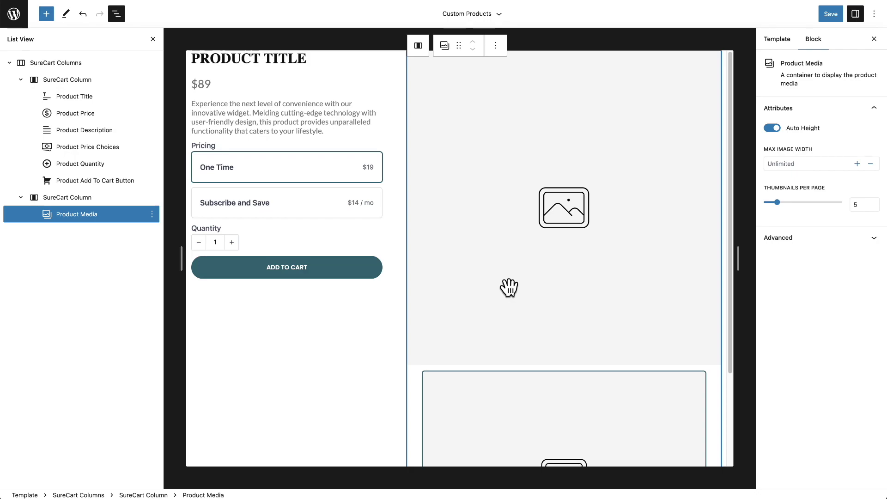
# - Save the Custom Products template part and return to the Level Up Membership edit page
pyautogui.click(829, 14)
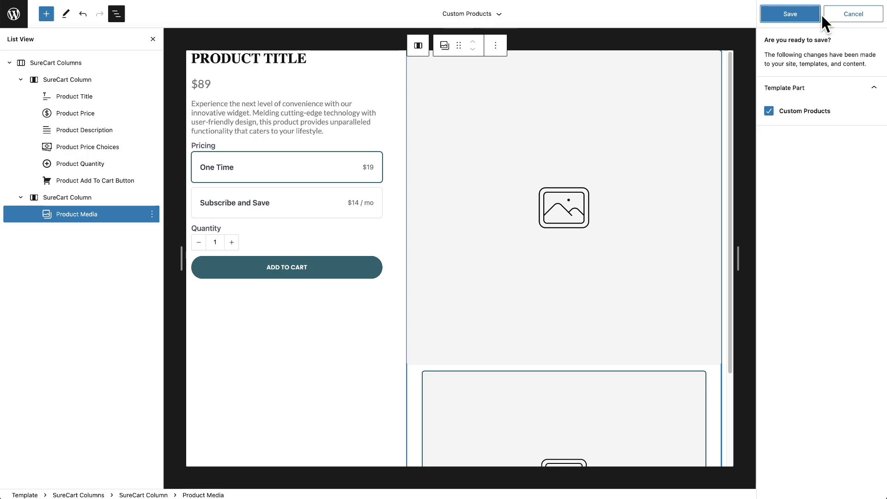
pyautogui.click(790, 14)
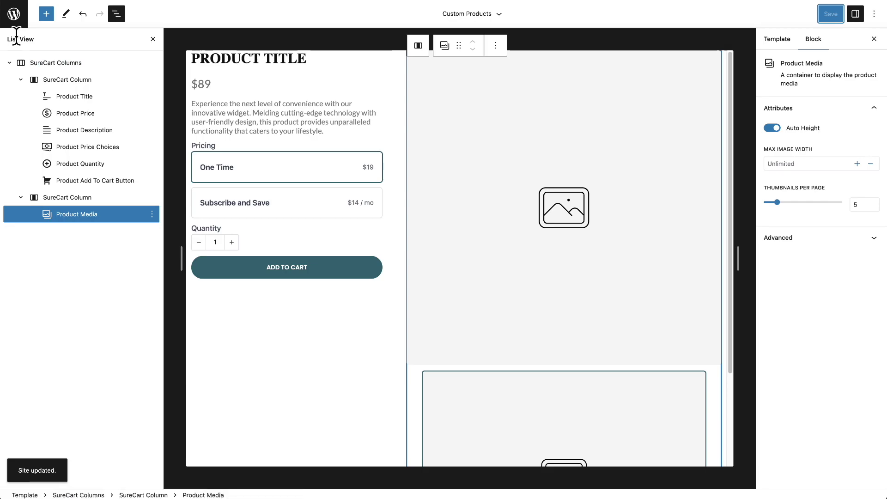
pyautogui.rightClick(13, 1)
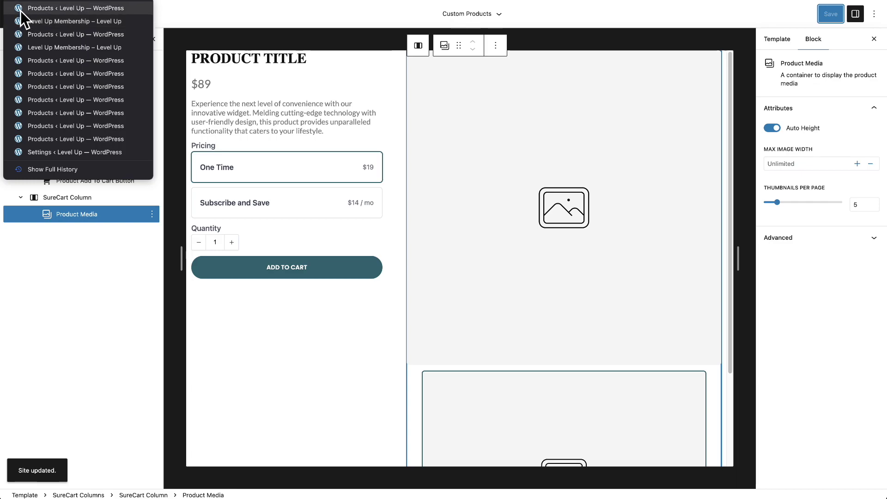
pyautogui.click(20, 11)
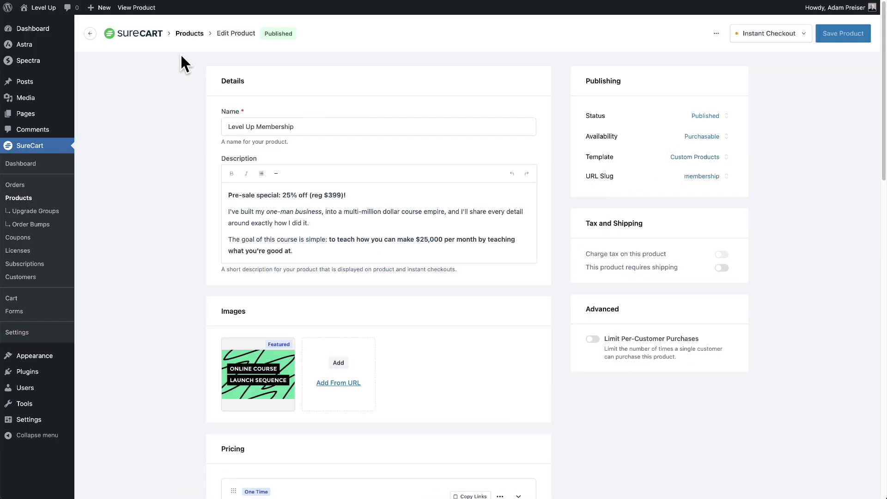
# - Go from the live Level Up Membership product page back to its admin edit page
pyautogui.click(137, 7)
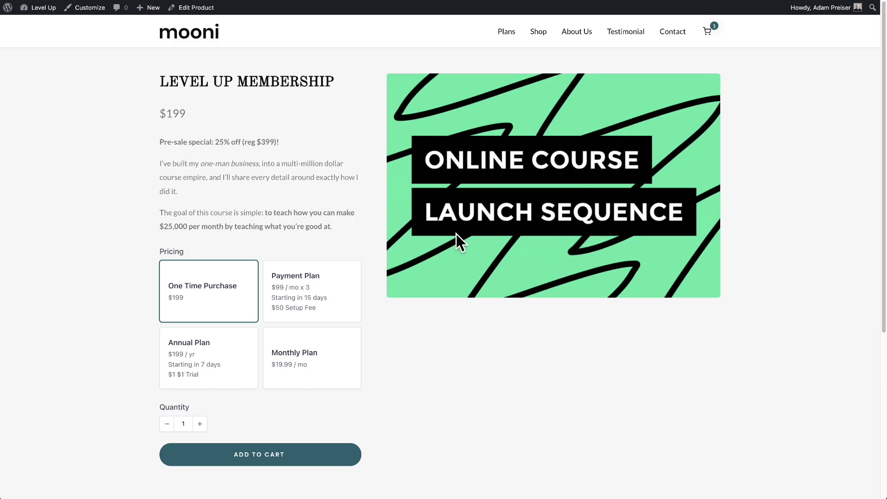
pyautogui.click(195, 9)
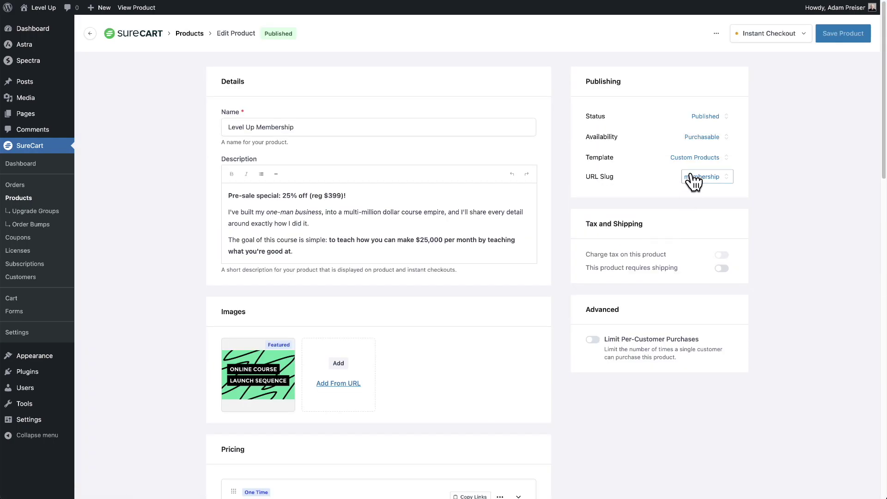
# - Keep Custom Products as the Level Up Membership product's template
pyautogui.click(695, 158)
pyautogui.click(679, 272)
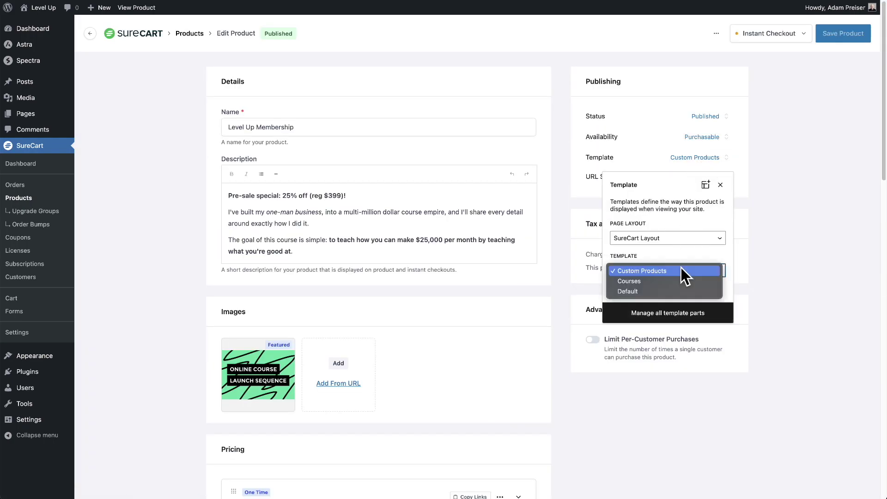
pyautogui.click(799, 228)
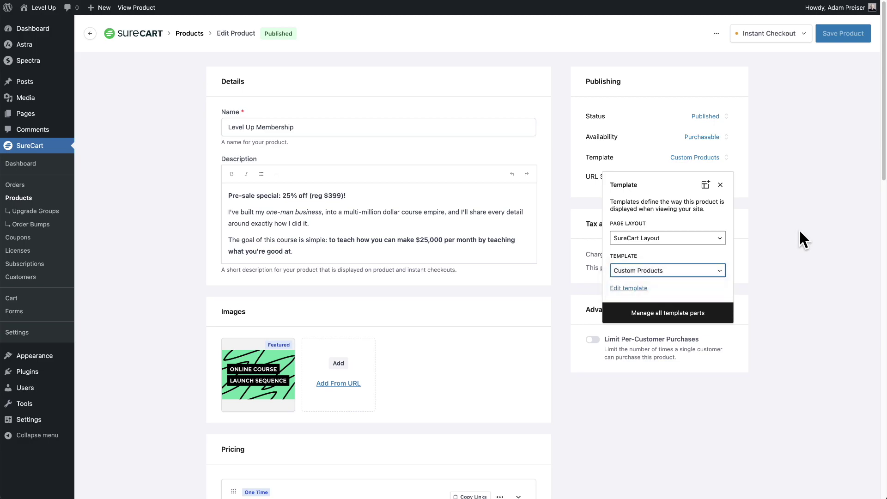
pyautogui.click(796, 230)
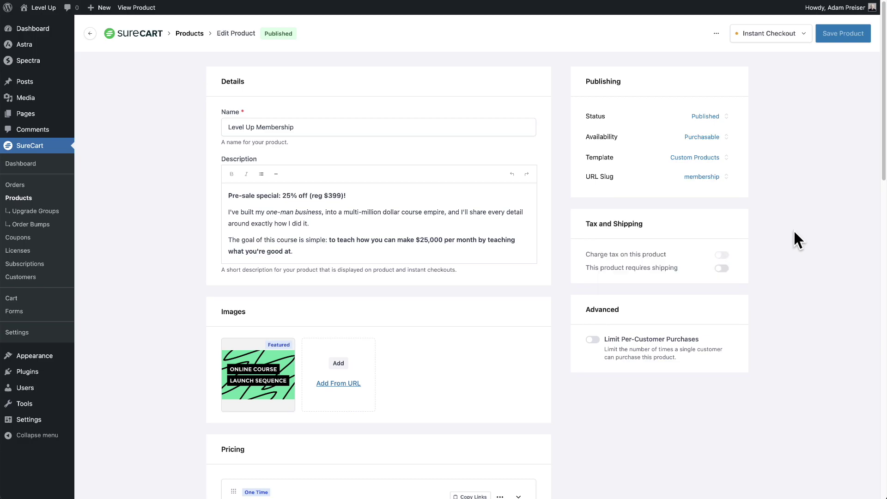
# - Set the Page Layout to Theme Layout and save the product
pyautogui.click(705, 158)
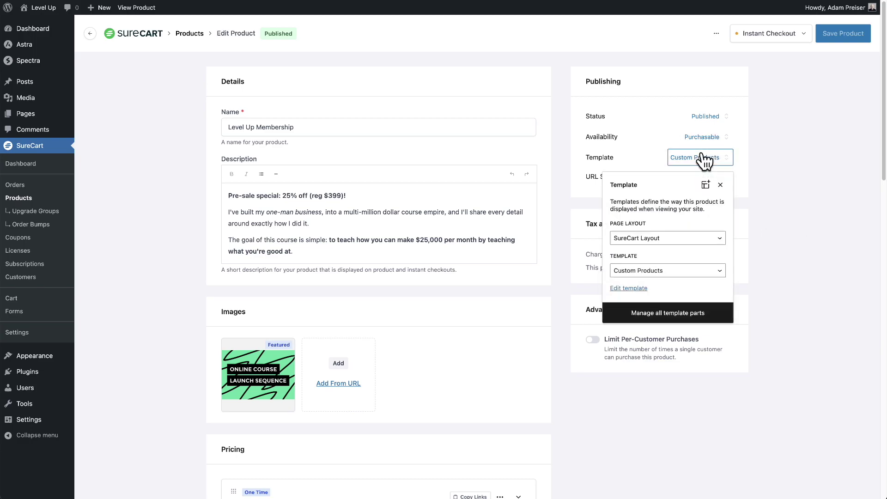
pyautogui.click(668, 239)
pyautogui.click(670, 247)
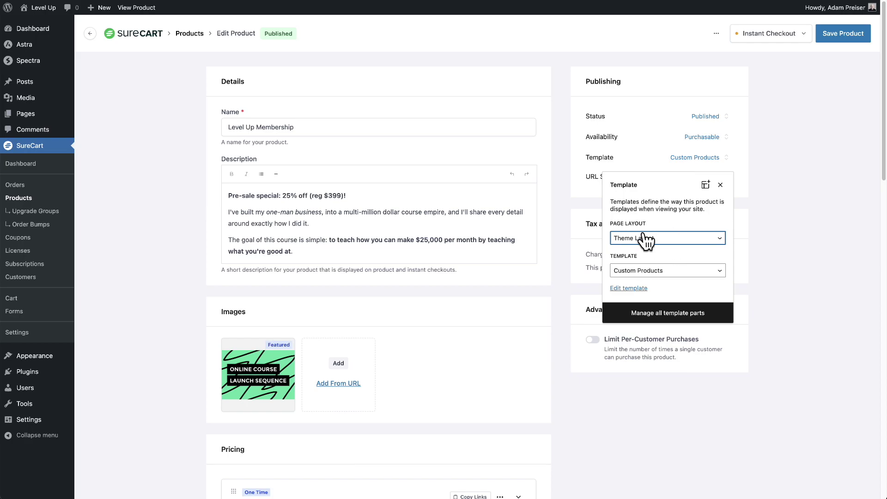
pyautogui.click(695, 236)
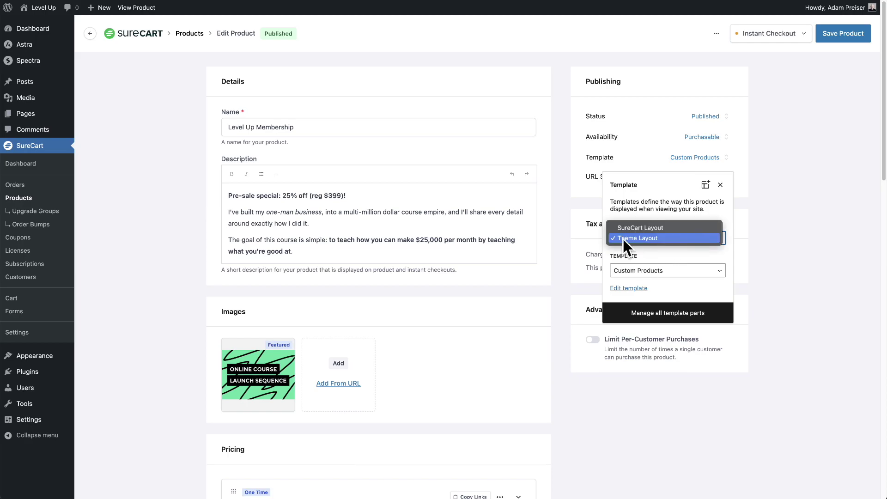
pyautogui.click(644, 238)
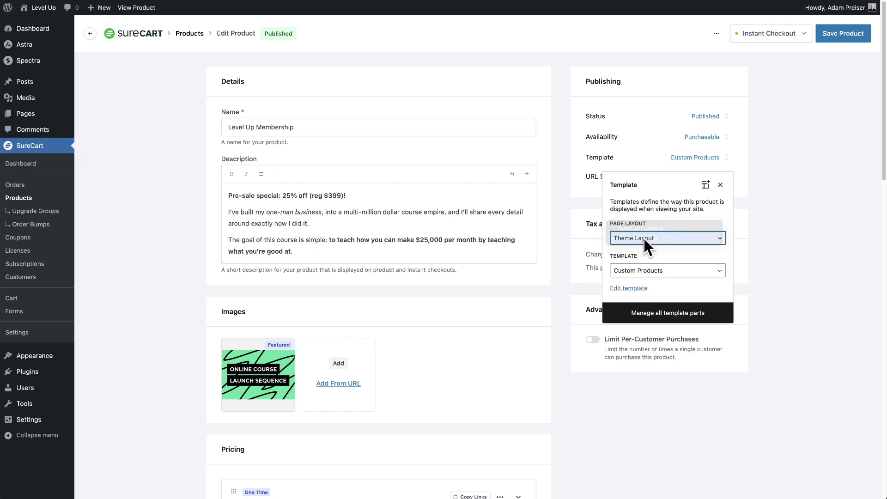
pyautogui.click(835, 42)
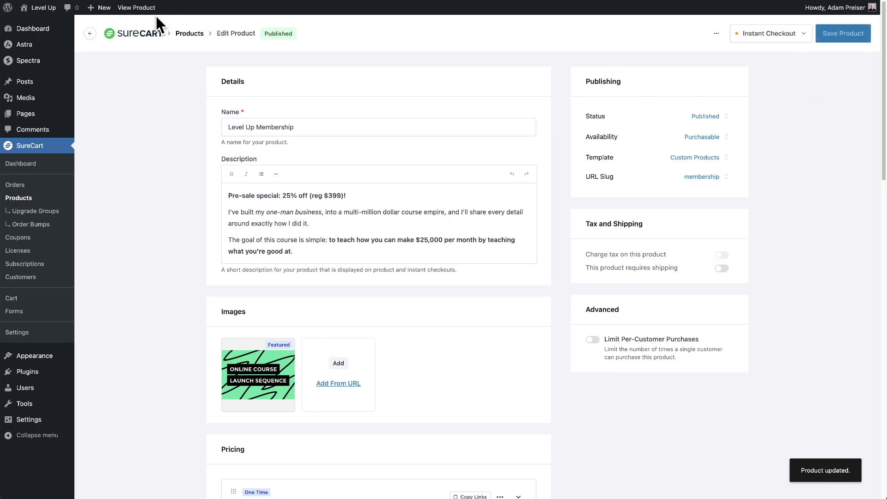
# - Enable SureCart Product Title under Custom Post Types > SureCart Products > Single SureCart Products
pyautogui.click(142, 9)
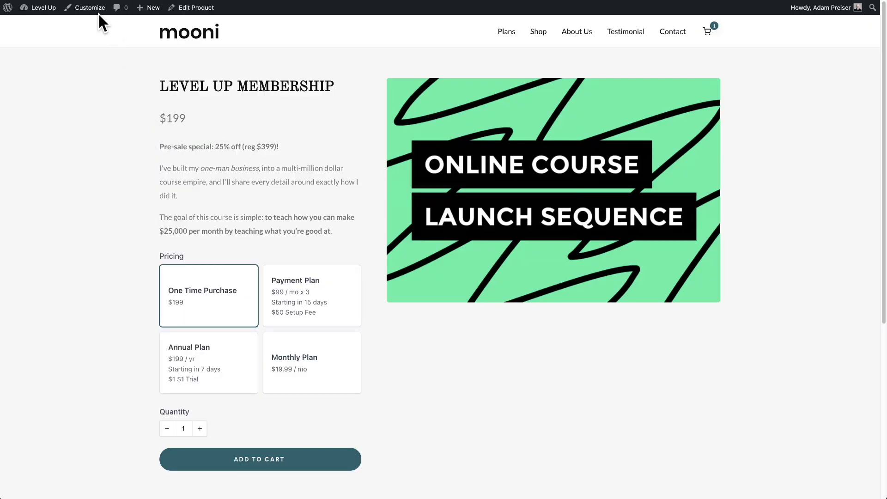
pyautogui.click(91, 10)
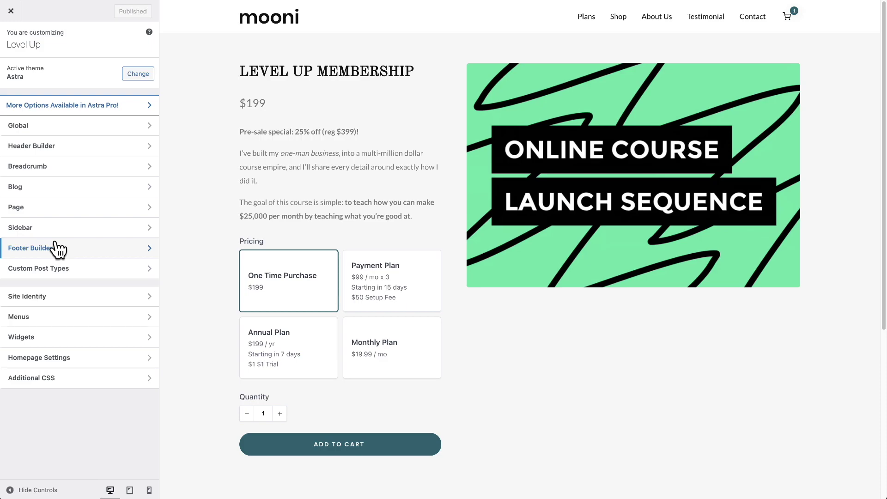
pyautogui.click(39, 270)
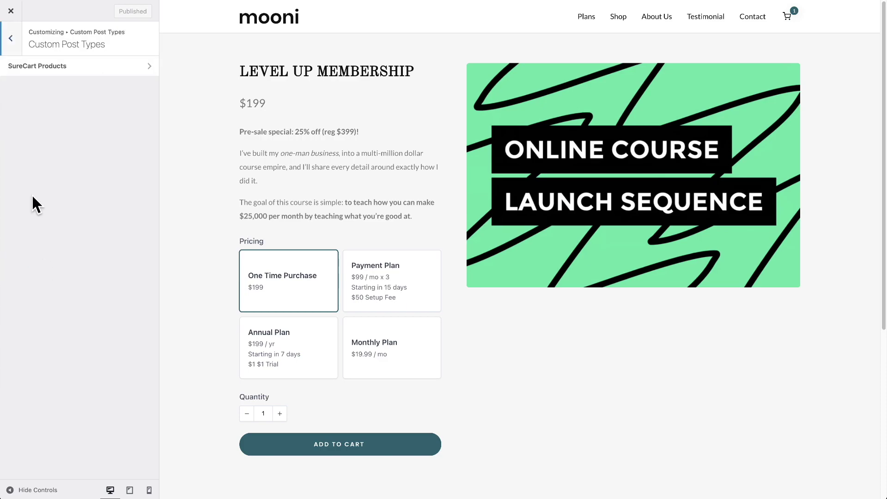
pyautogui.click(24, 67)
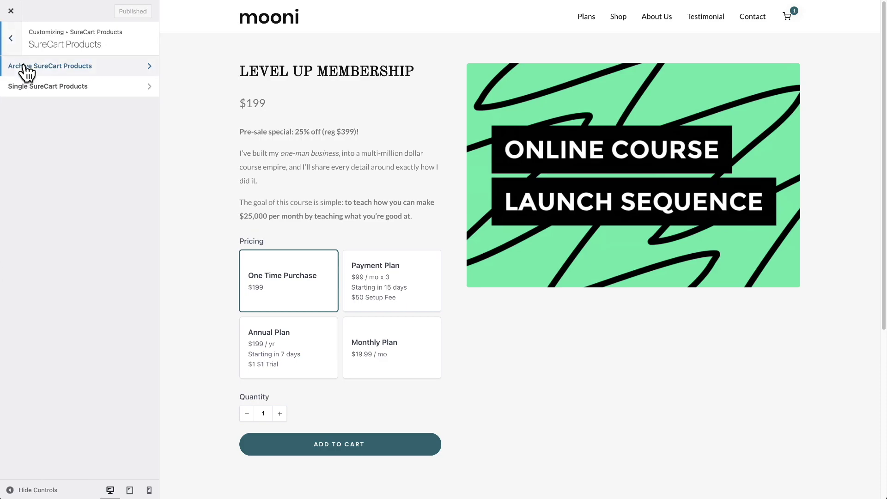
pyautogui.click(51, 87)
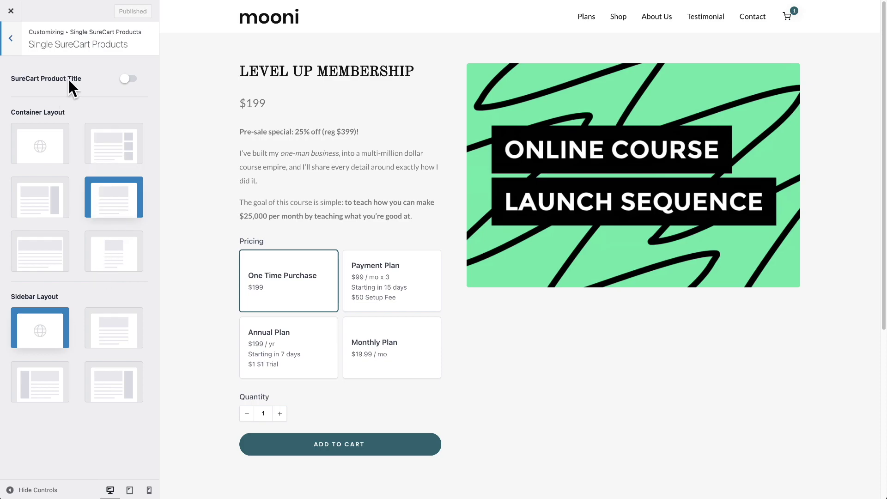
pyautogui.click(129, 79)
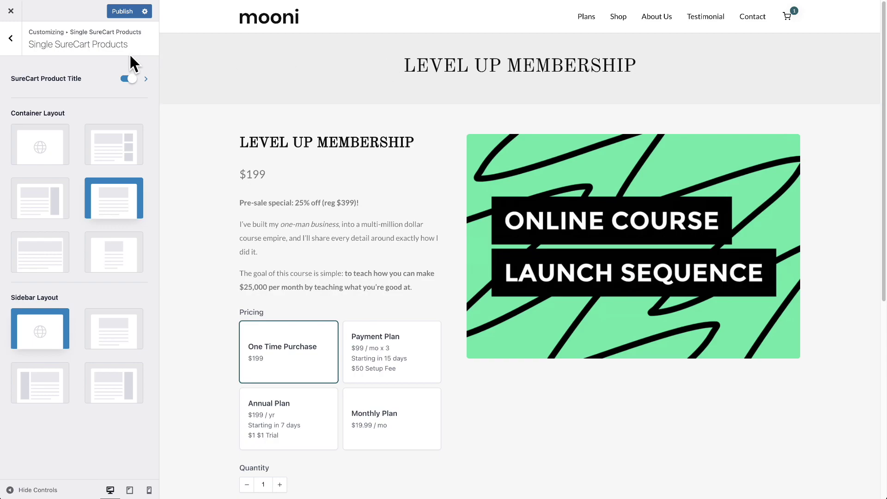
pyautogui.click(145, 80)
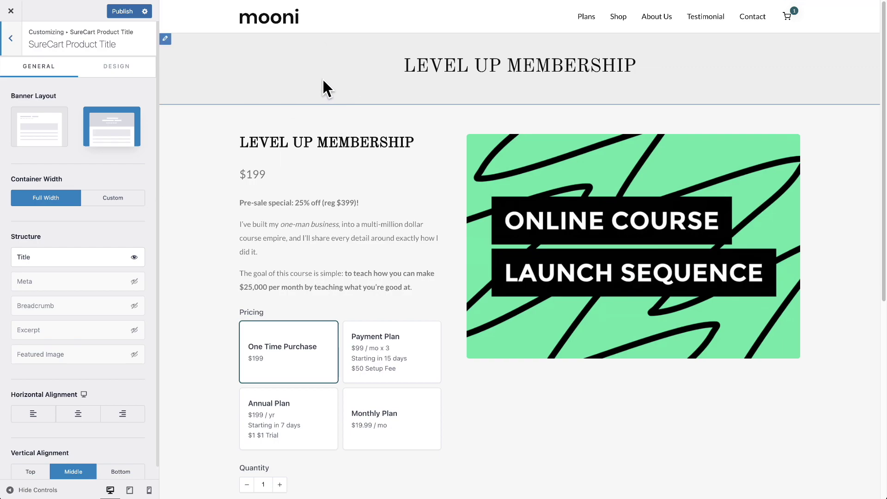
pyautogui.click(10, 39)
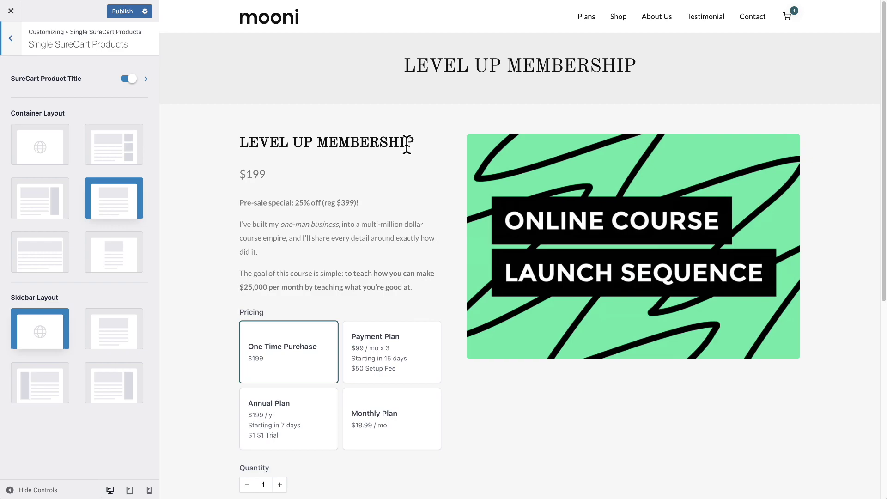
pyautogui.moveTo(412, 143); pyautogui.dragTo(233, 147)
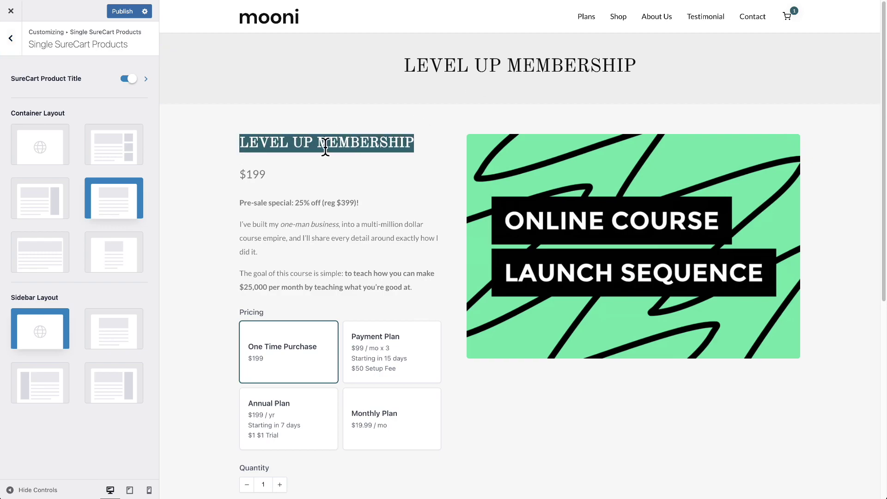
pyautogui.click(250, 174)
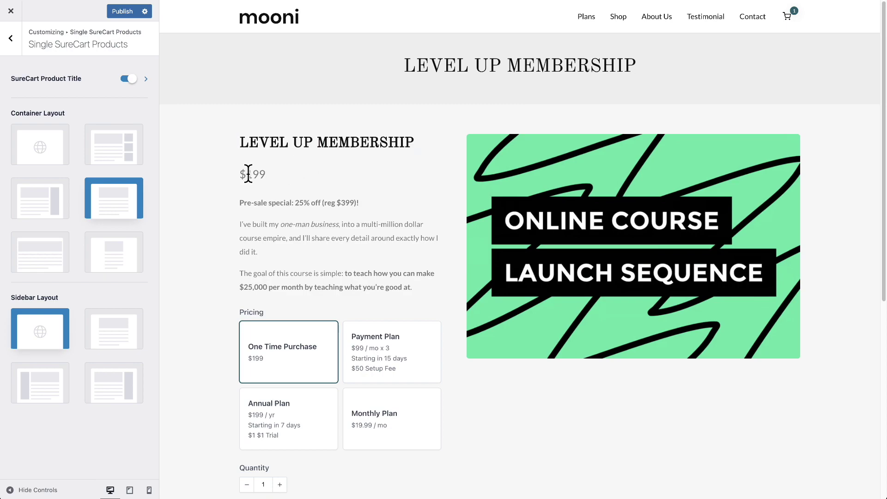
pyautogui.click(277, 180)
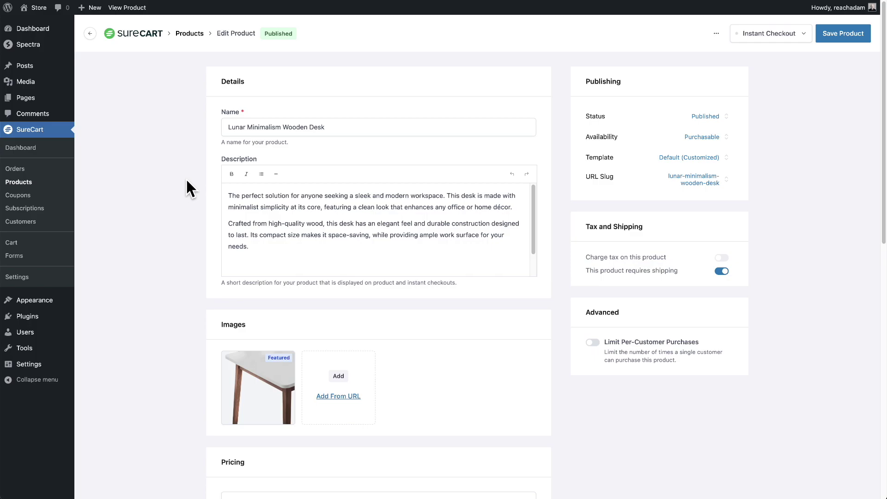
# - Keep the desk product's Default (Customized) template and open it for editing in the site editor
pyautogui.click(706, 169)
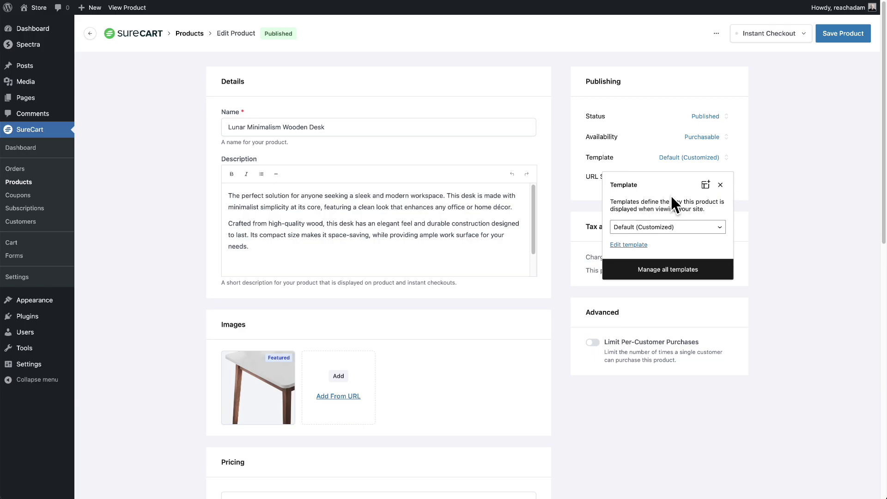
pyautogui.click(676, 227)
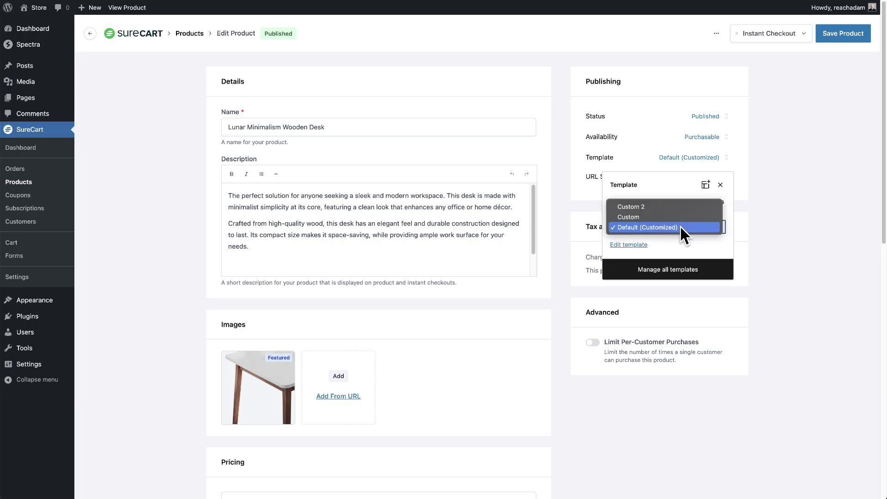
pyautogui.click(681, 227)
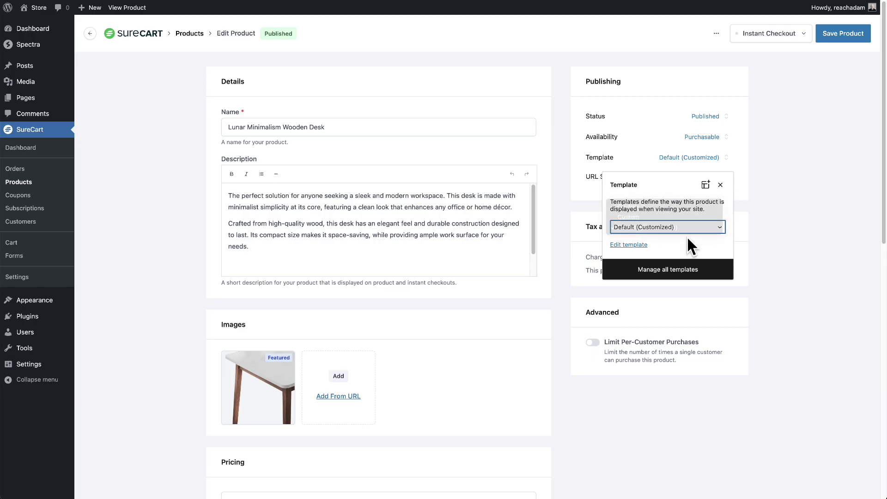
pyautogui.click(633, 246)
pyautogui.click(392, 157)
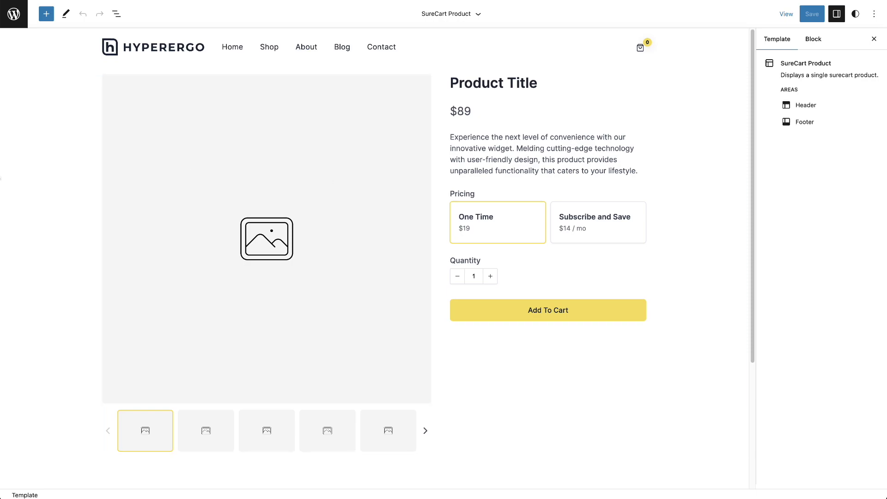
# - Select the Group block holding the product layout and look through the SureCart Product template
pyautogui.click(52, 145)
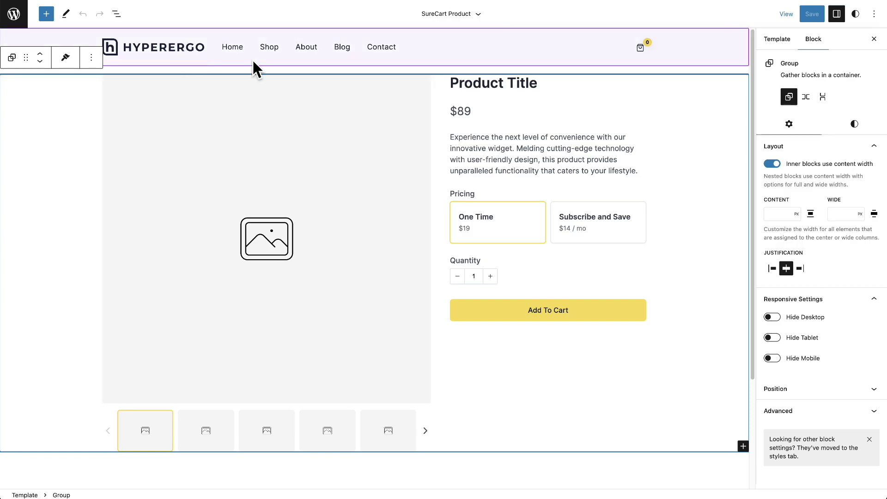
pyautogui.scroll(-3, 192, 185)
pyautogui.scroll(3, 329, 188)
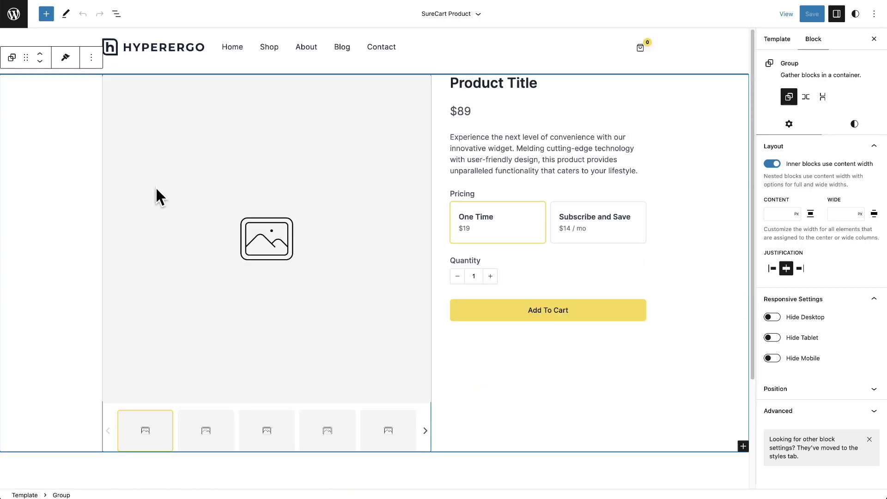